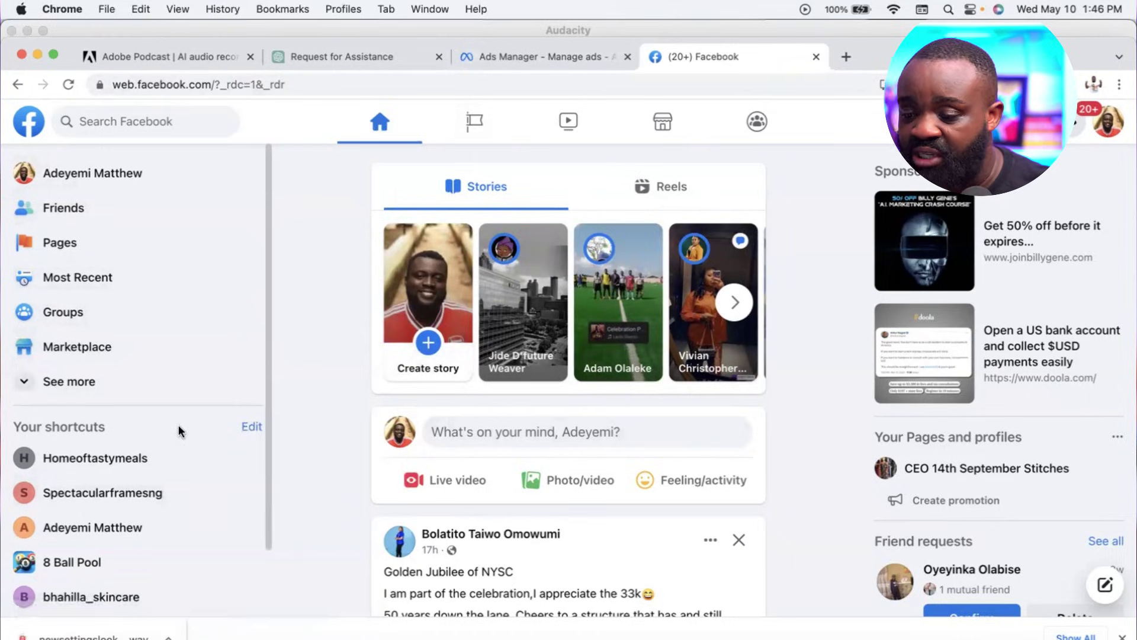
Open your first managed Page from Pages, dismiss the review notice, and bring up the Switch prompt.
click(73, 247)
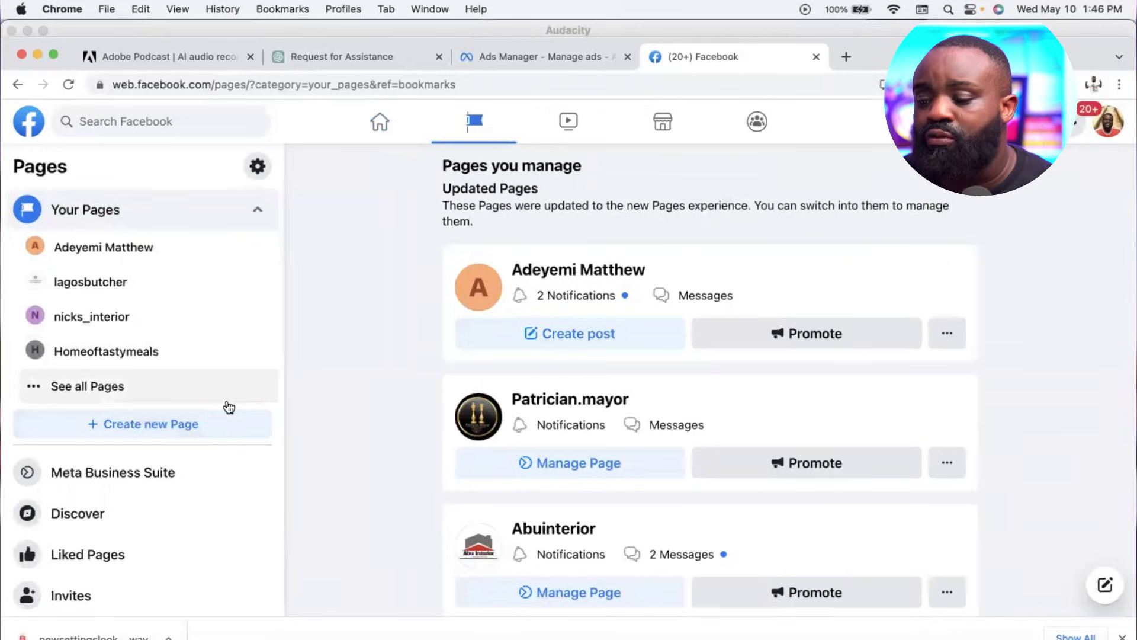
click(587, 271)
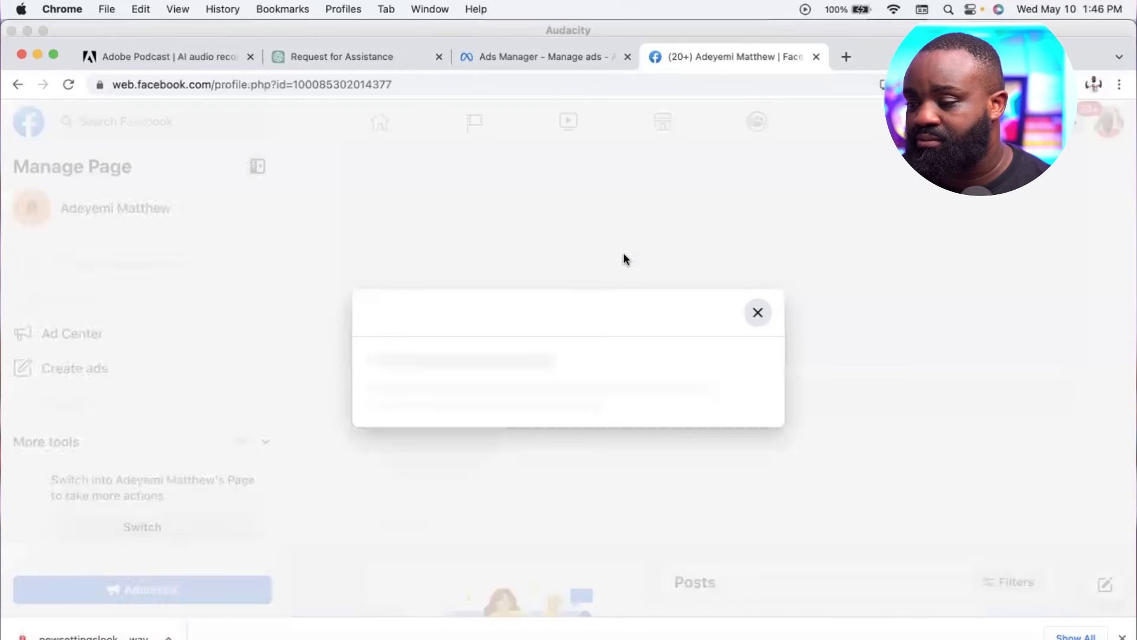
click(756, 136)
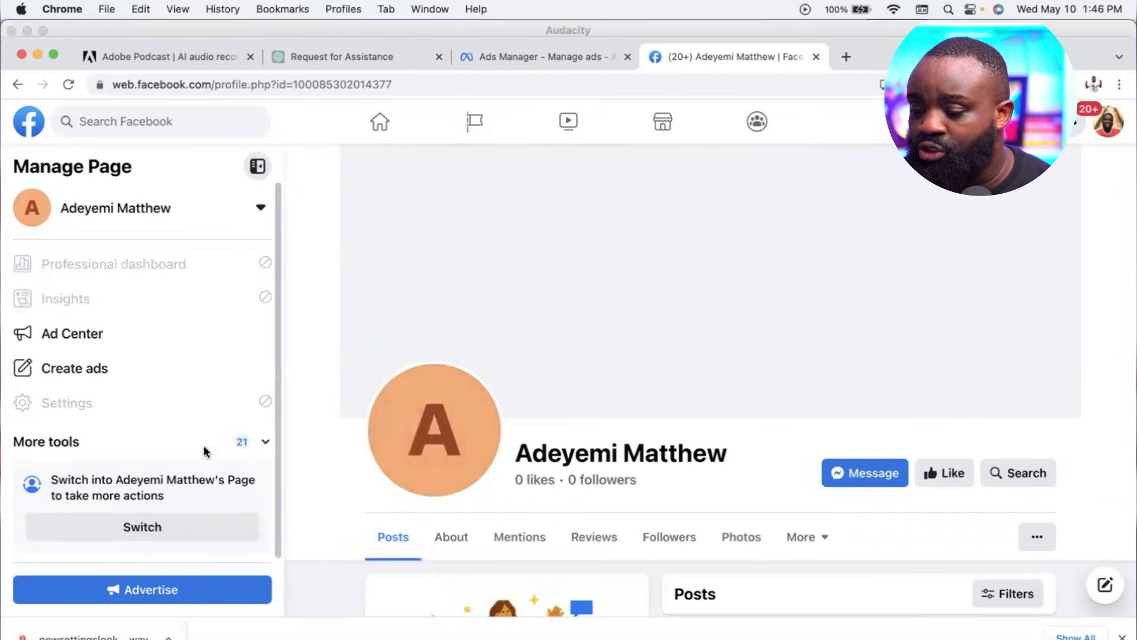
click(128, 533)
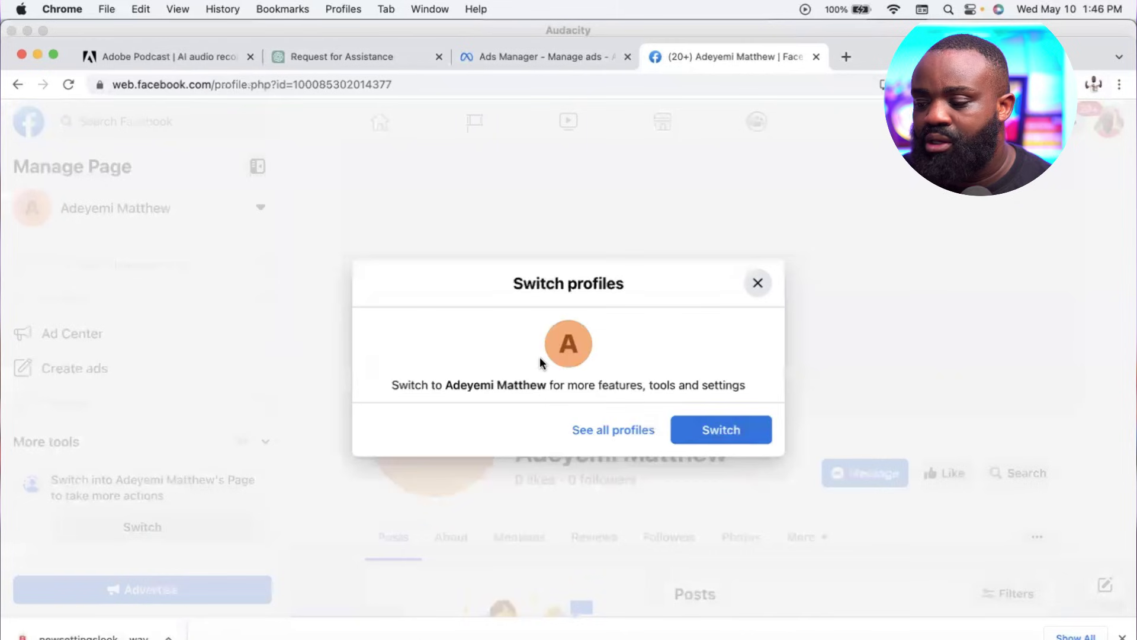
click(738, 436)
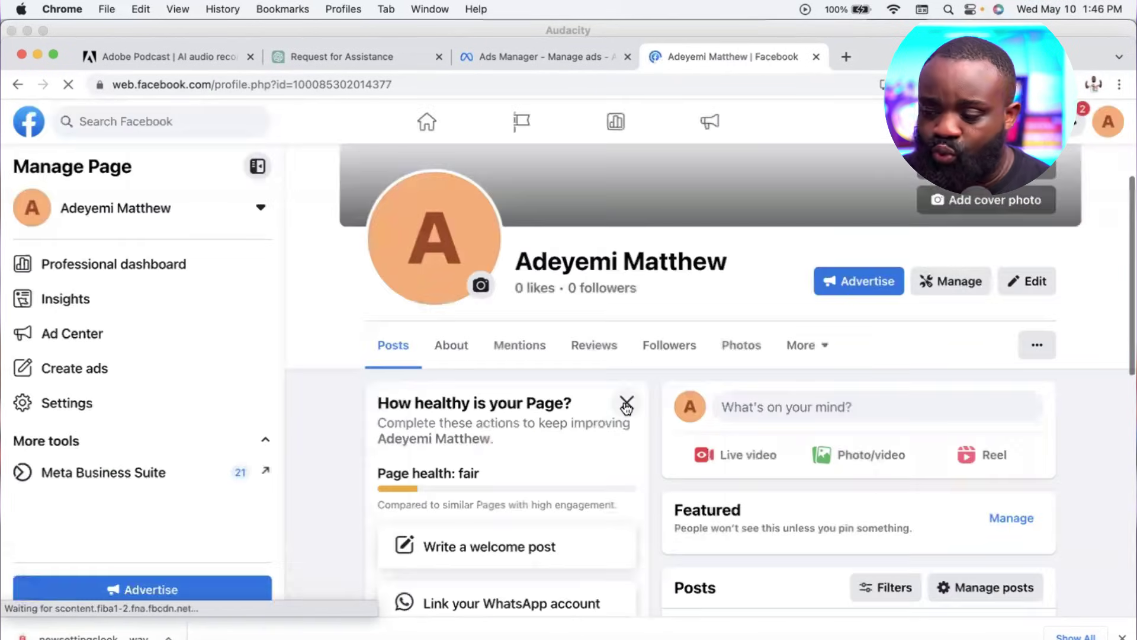
click(930, 283)
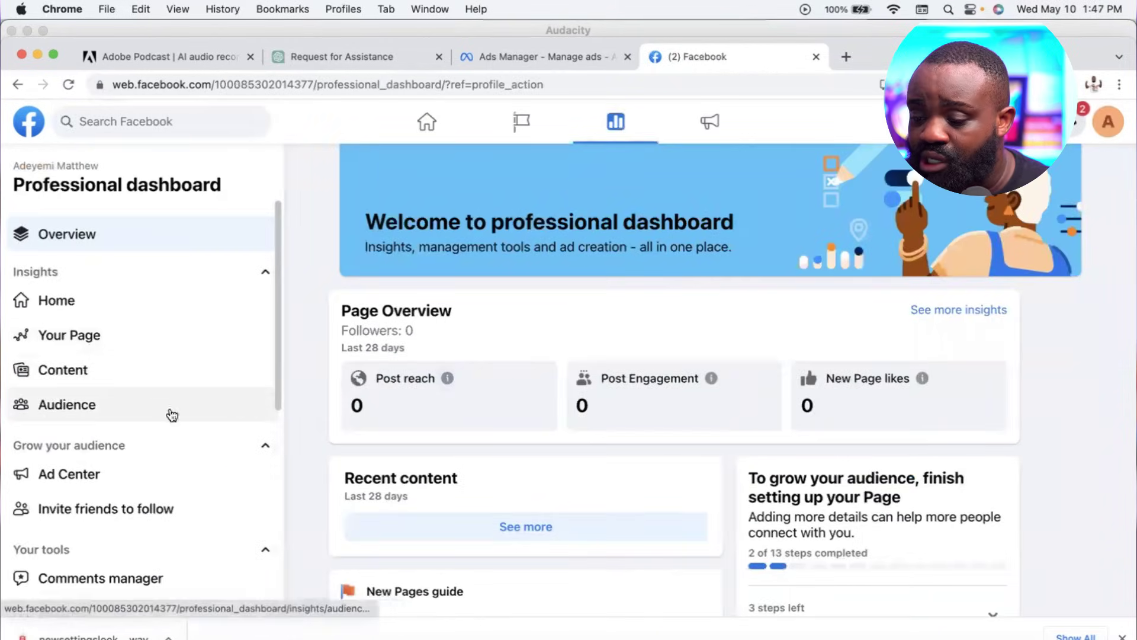
scroll(126, 467, down, 5)
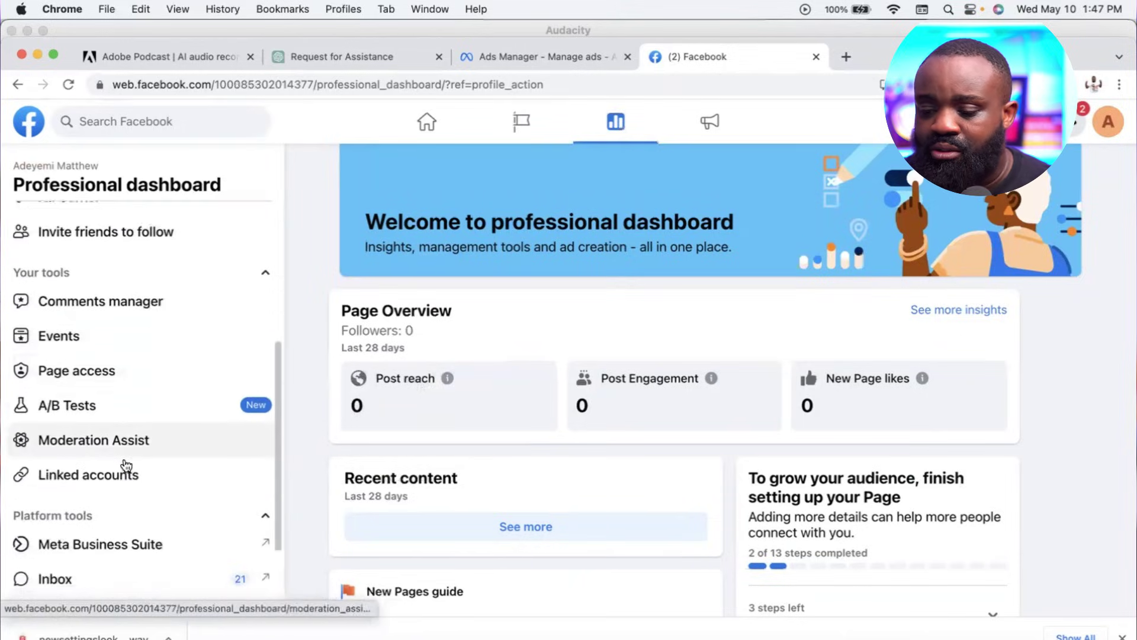
click(100, 450)
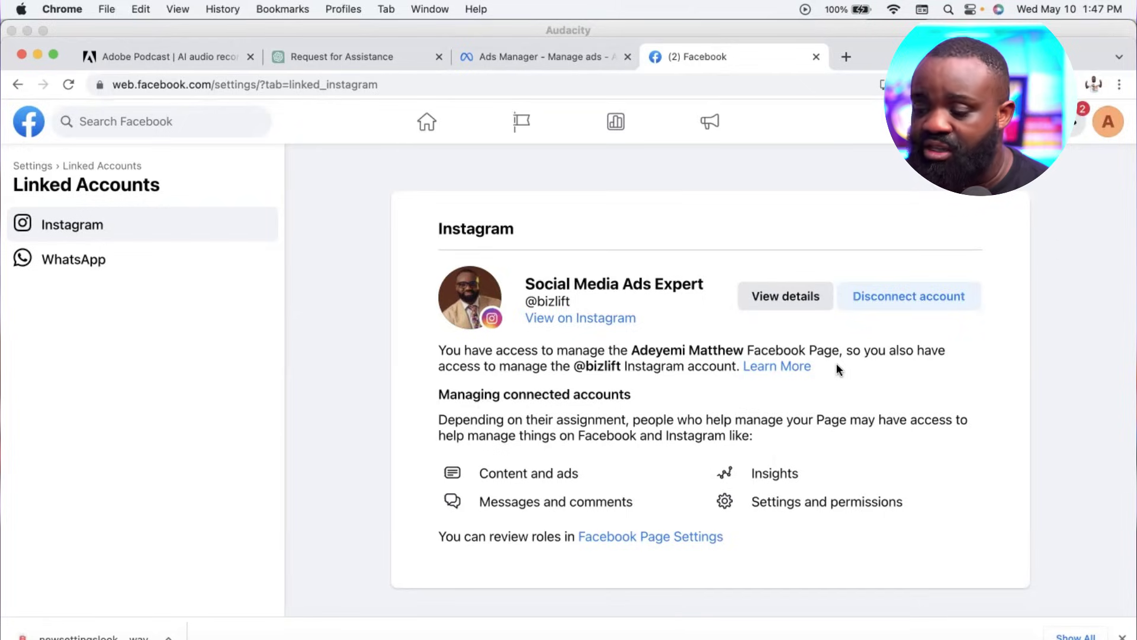
click(847, 57)
Load business.facebook.com in the new tab via the 'bu' address-bar suggestion.
click(716, 78)
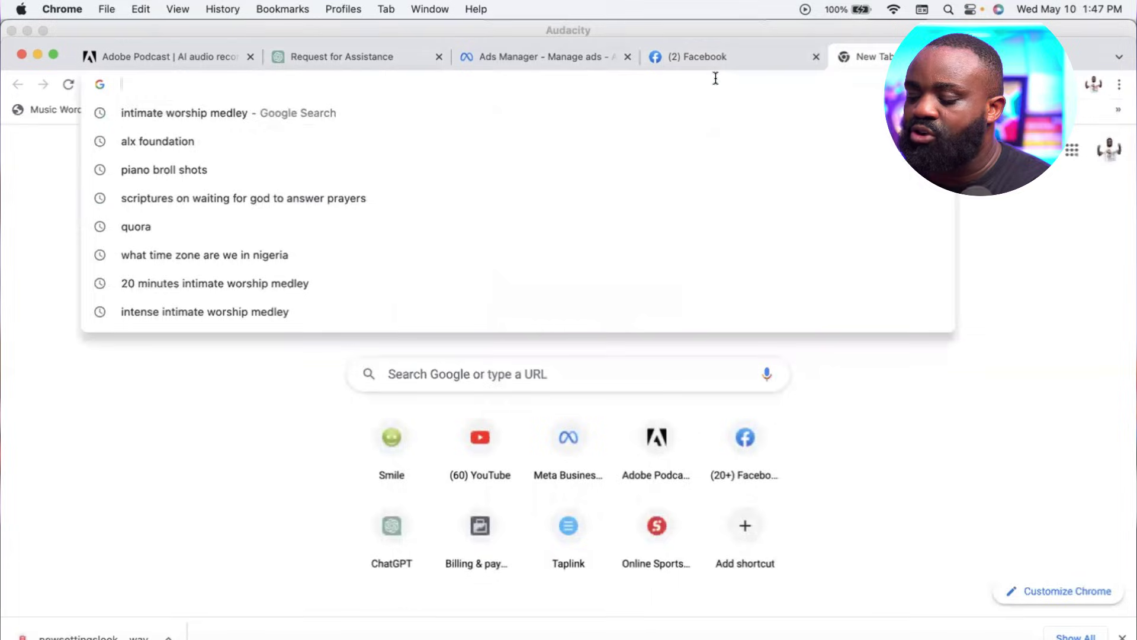
text(bu)
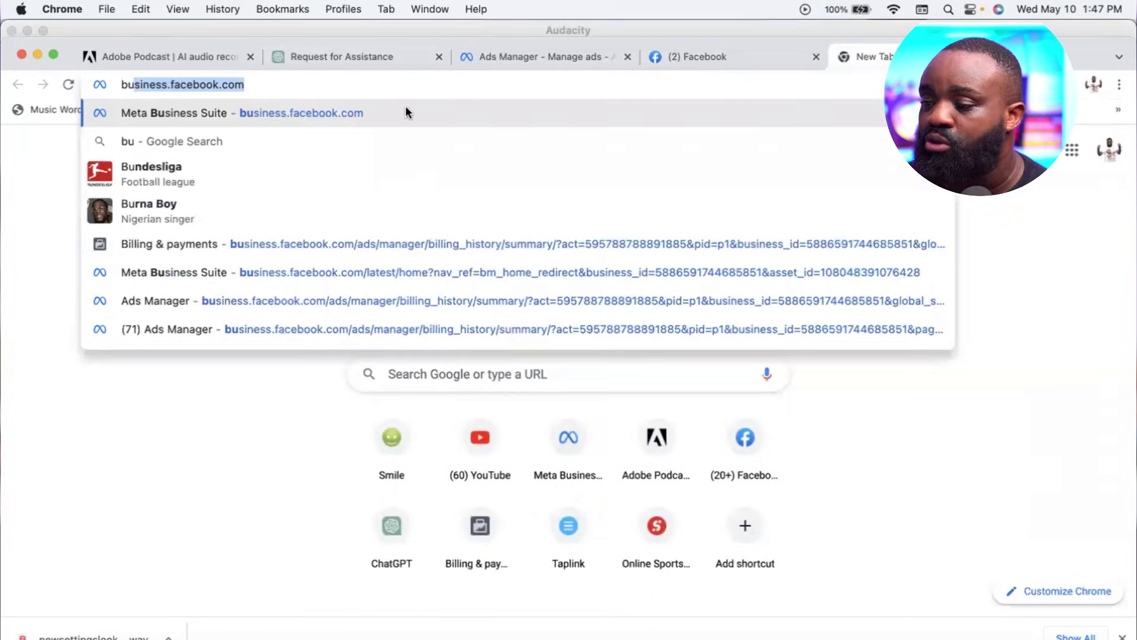
click(405, 110)
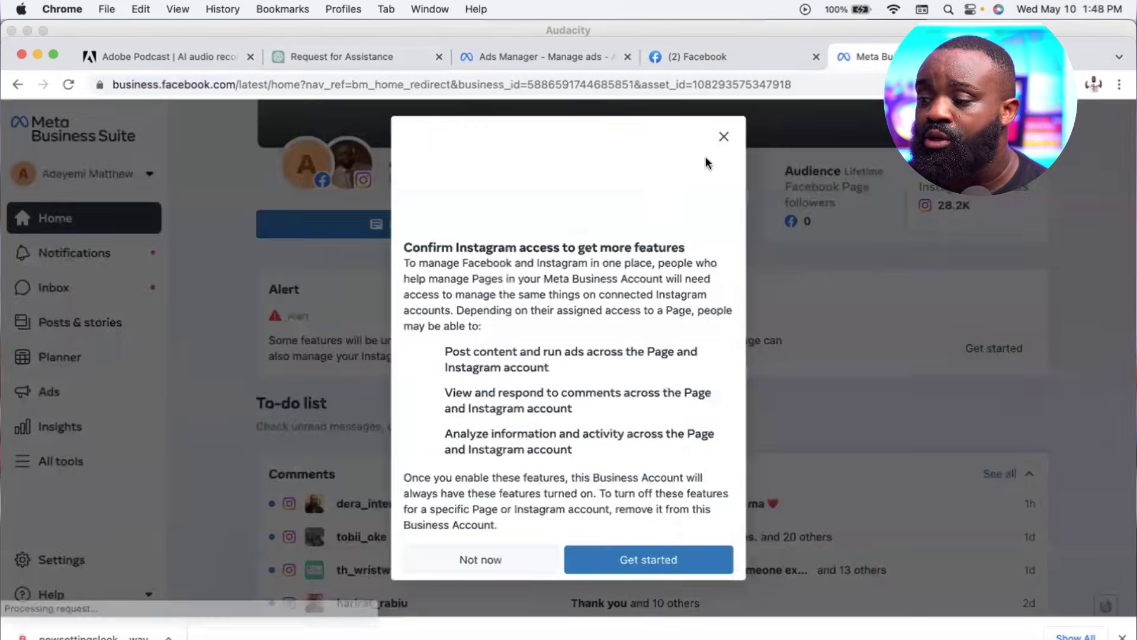
Dismiss the Confirm Instagram access prompt and launch Account Quality from All tools.
click(724, 136)
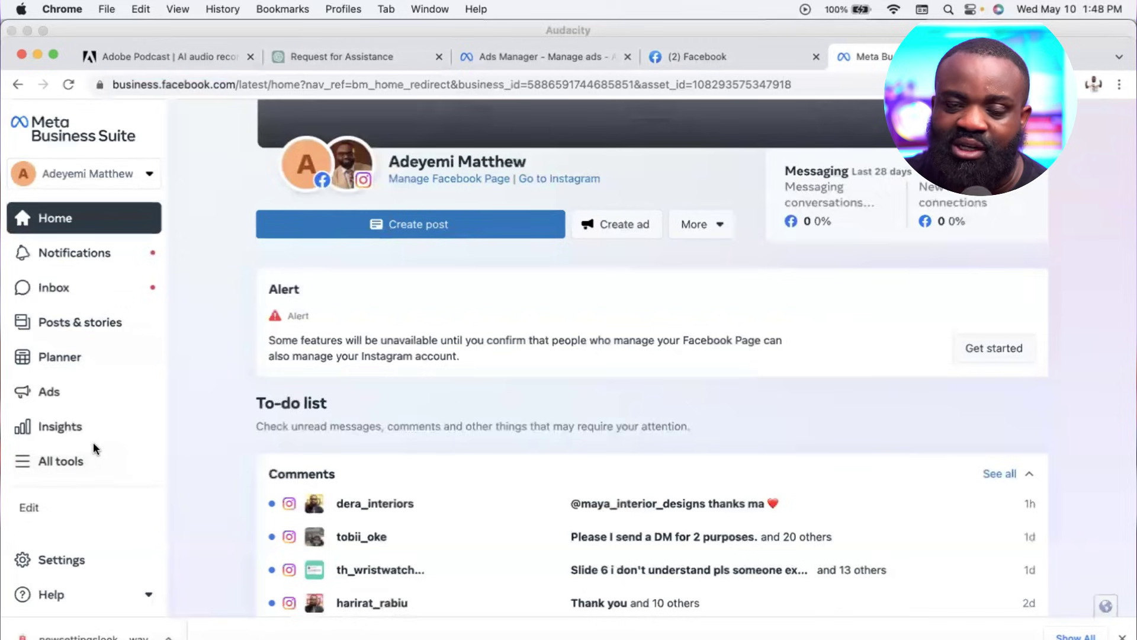
click(26, 466)
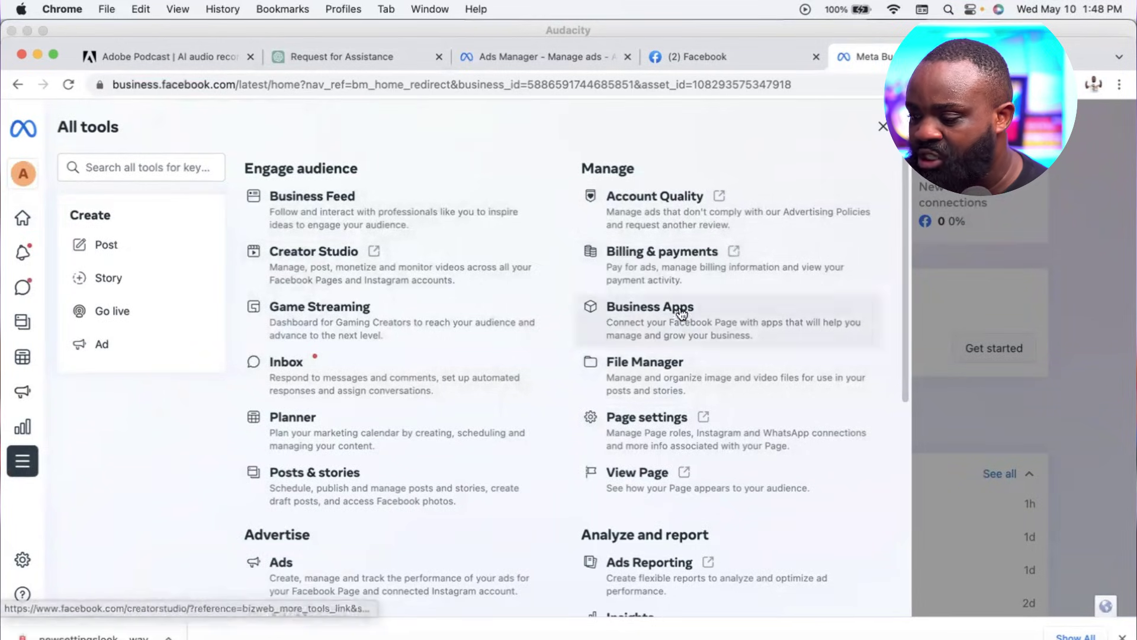
click(650, 199)
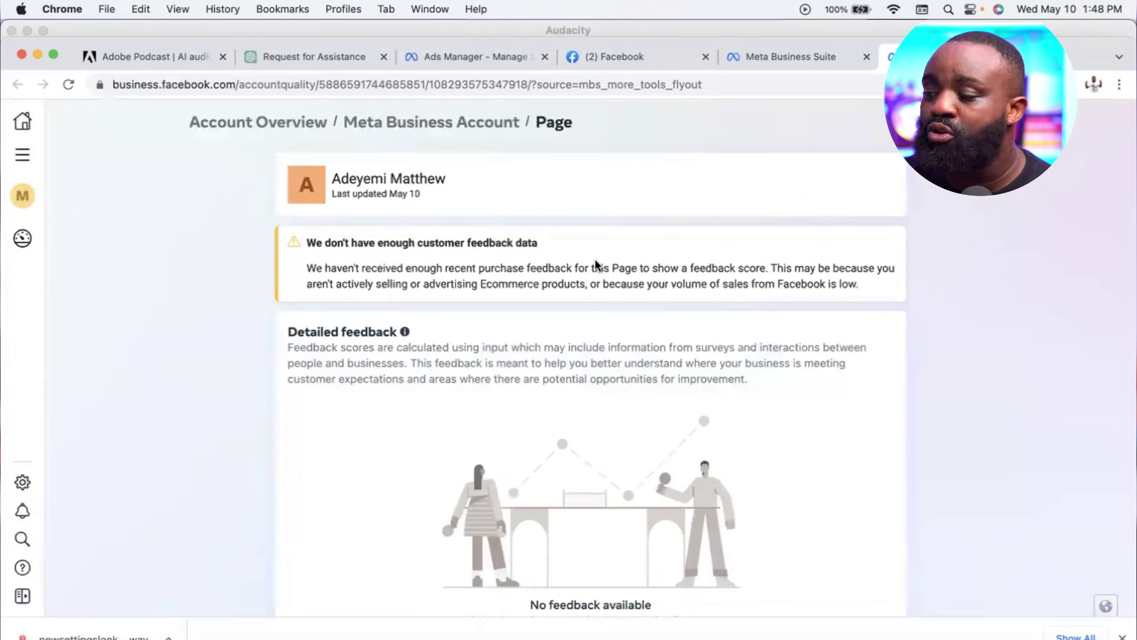
Open Business settings for the Matthew Enterprise business and go to its Pages section.
click(21, 158)
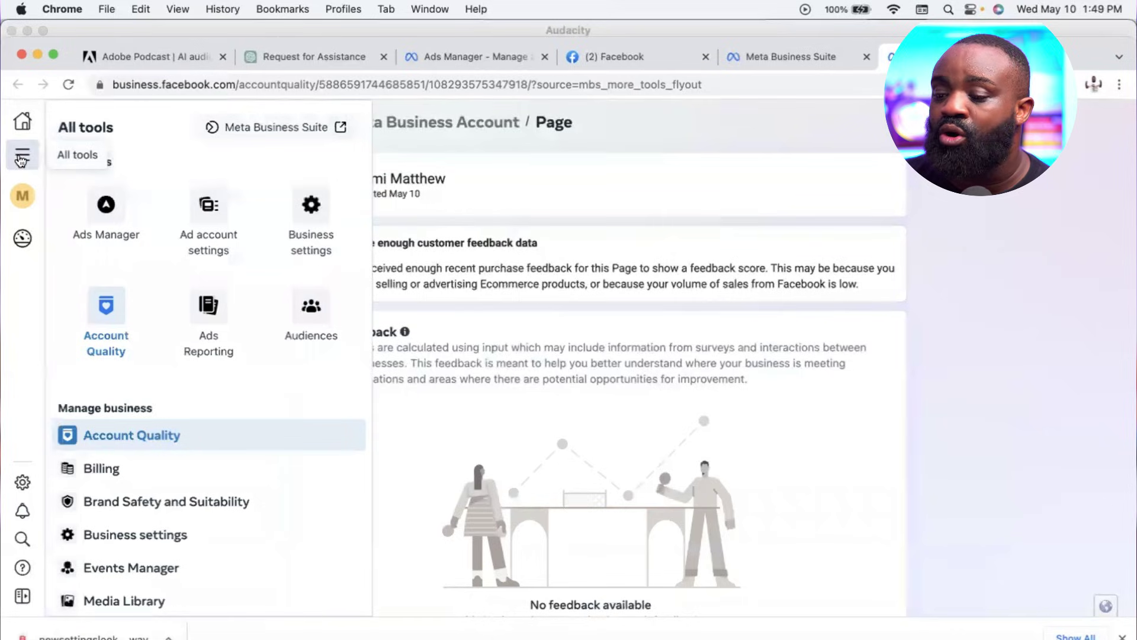
click(312, 225)
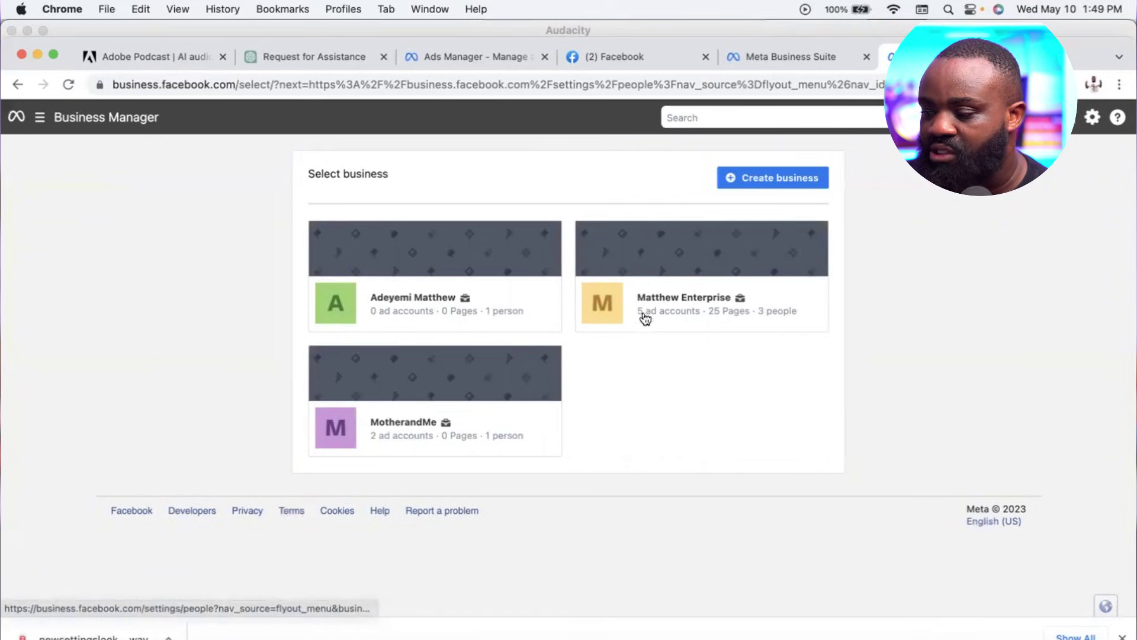
click(666, 302)
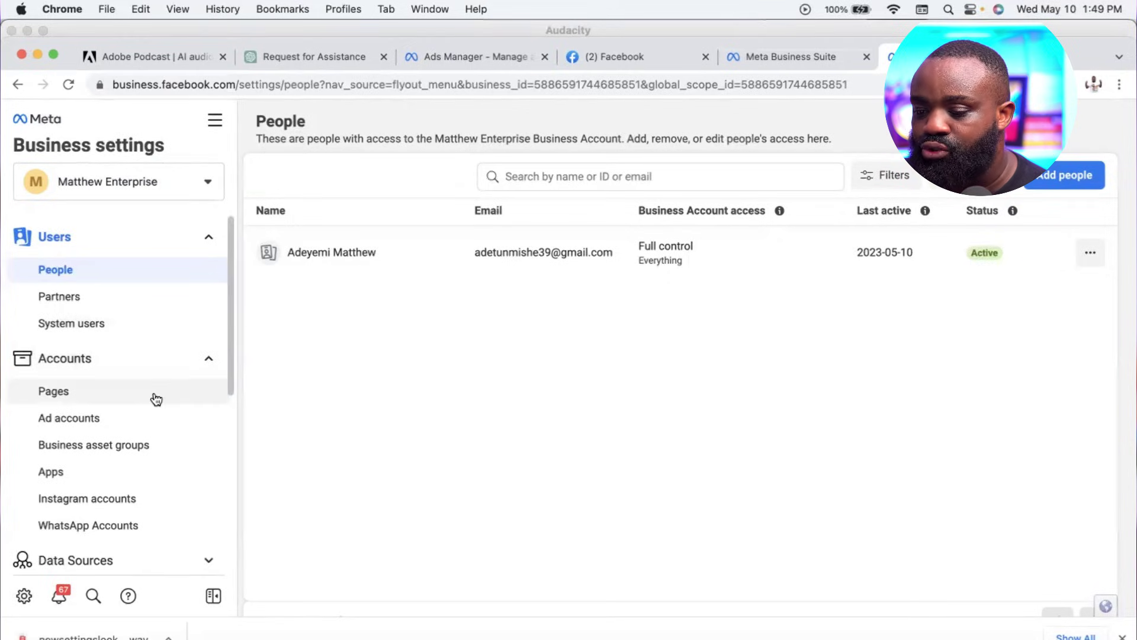
click(122, 394)
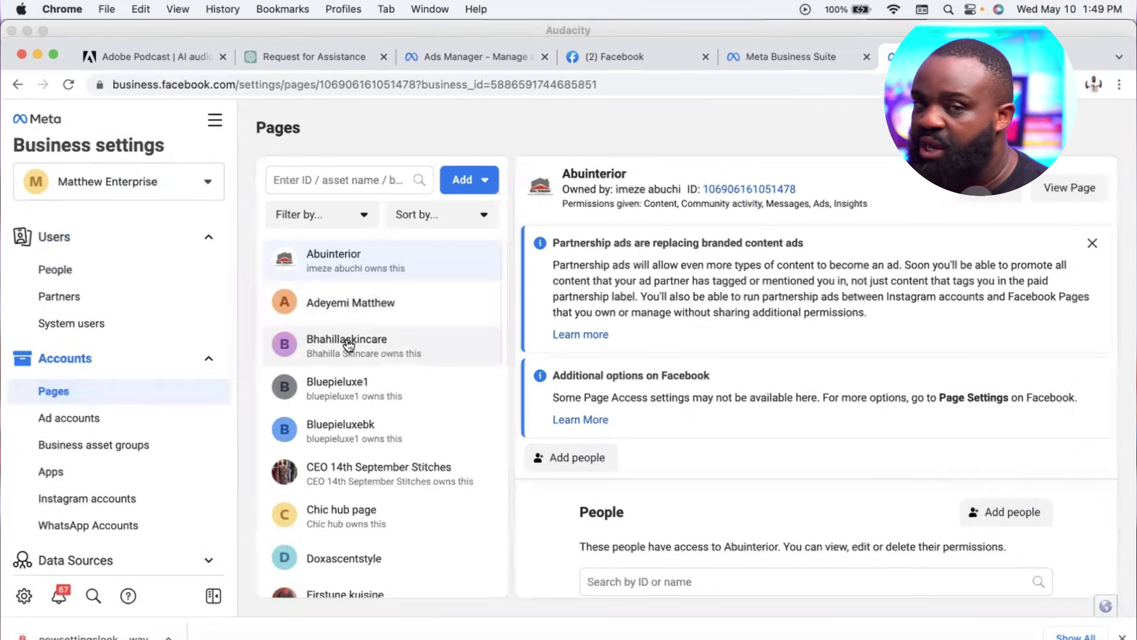
Scroll through the Pages list, check the Add options, then switch to Instagram accounts.
scroll(348, 345, down, 13)
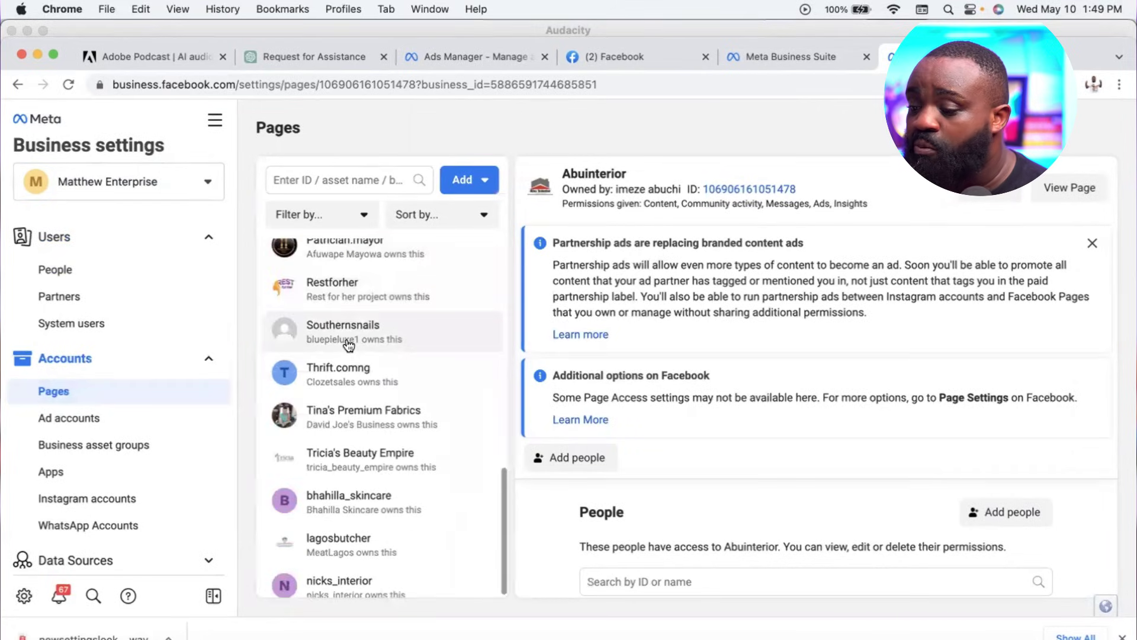
scroll(349, 345, down, 1)
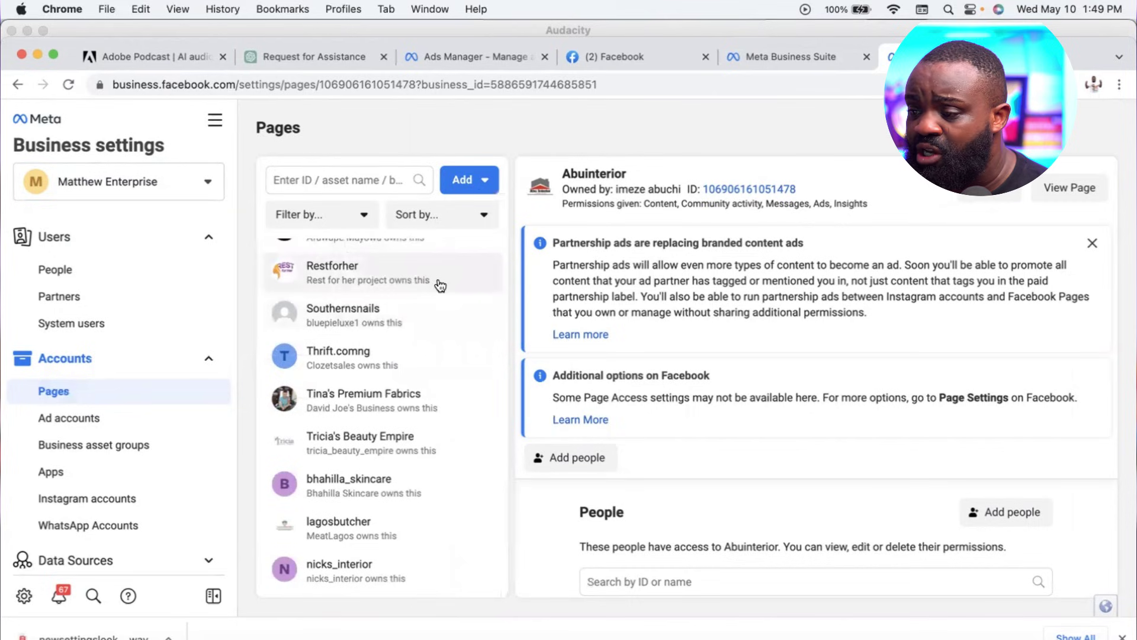
click(483, 187)
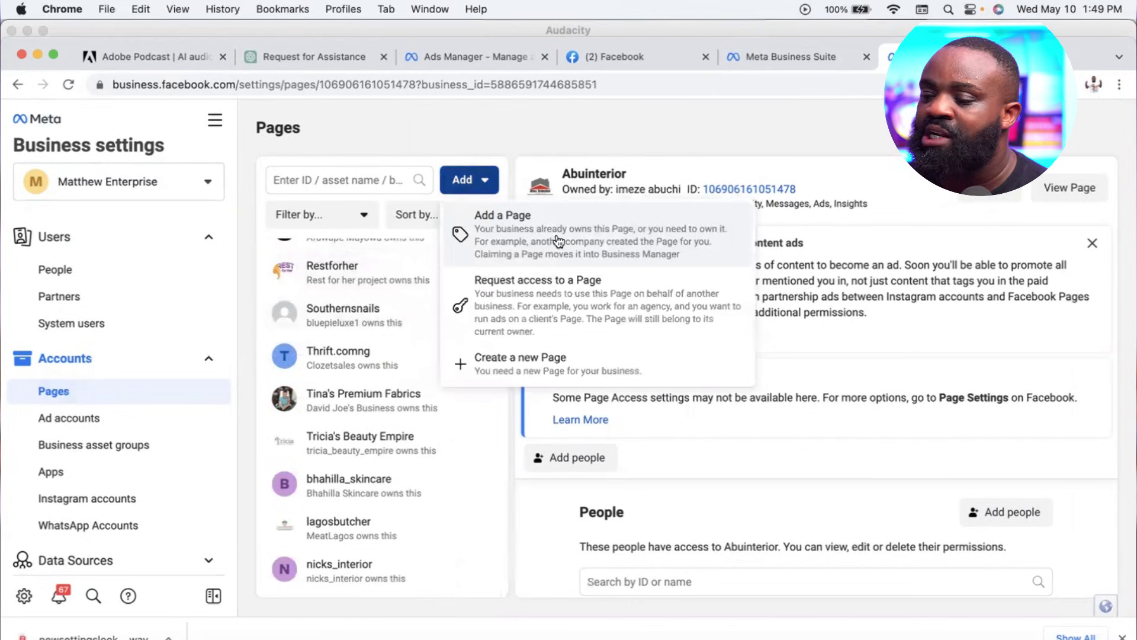
click(457, 133)
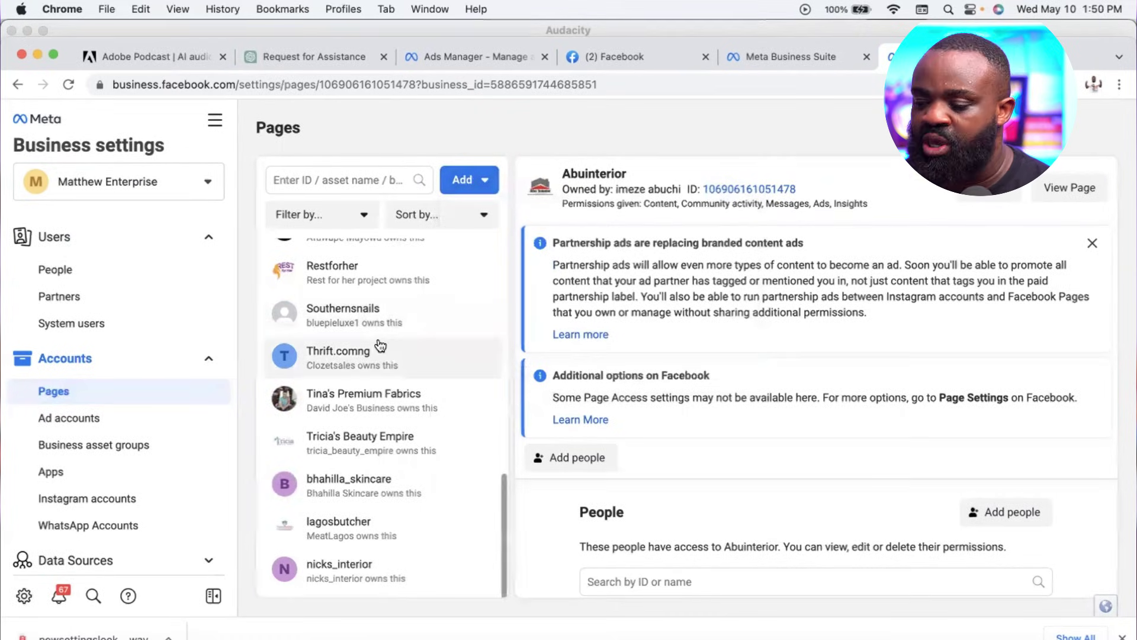
click(121, 502)
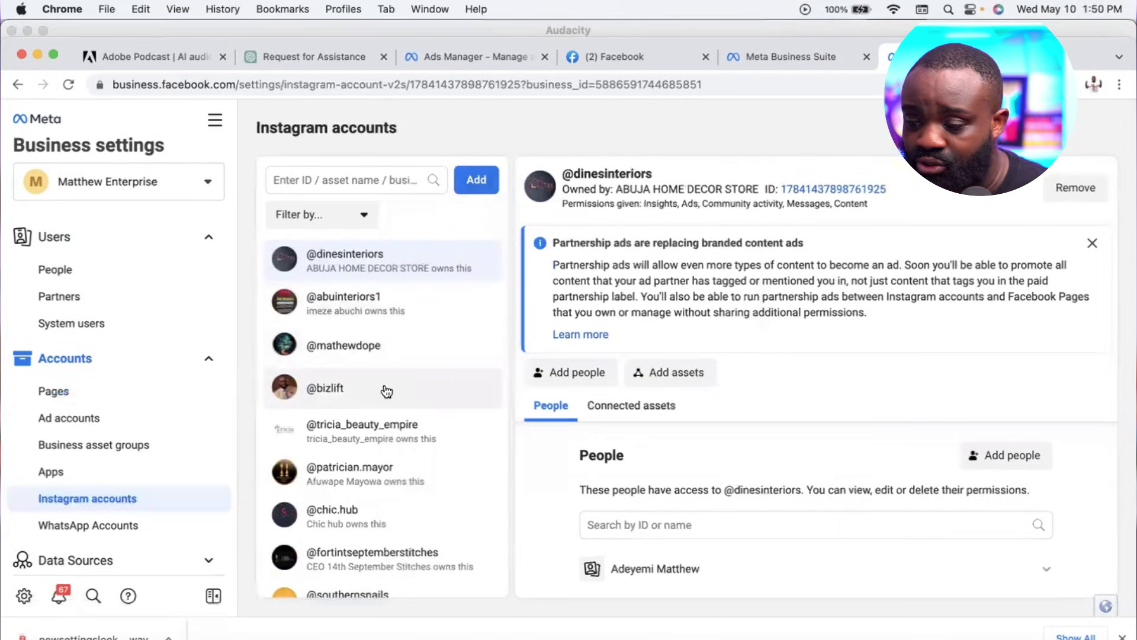
Open the Ad accounts section listing the business's five ad accounts.
click(112, 422)
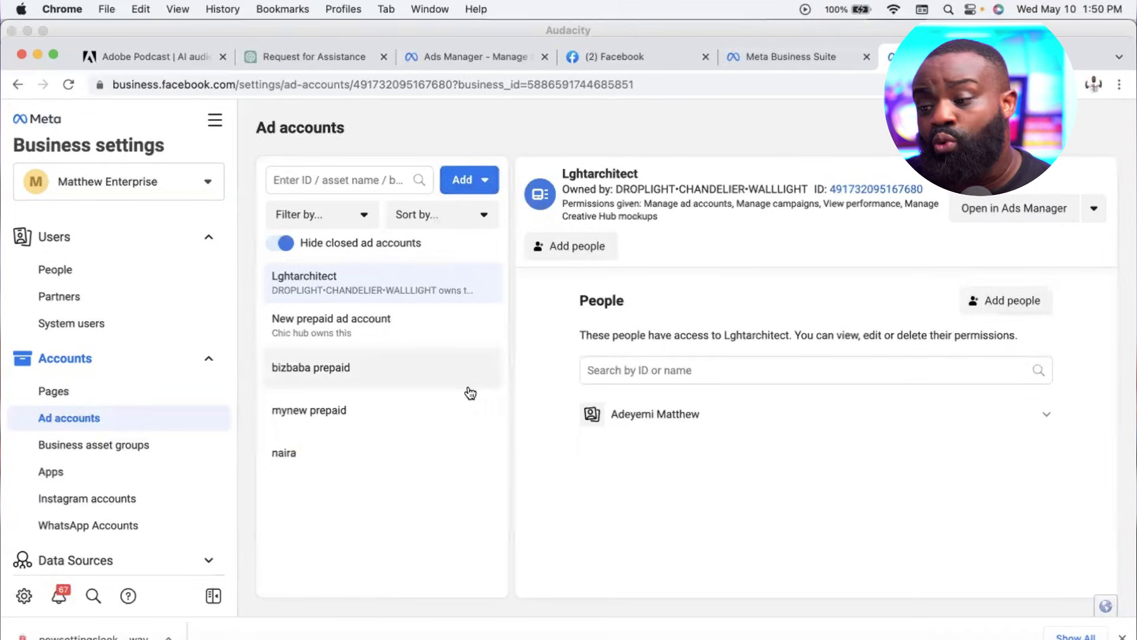
Select the mynew prepaid ad account, then bring up link options for the Ads Manager shortcut.
click(409, 415)
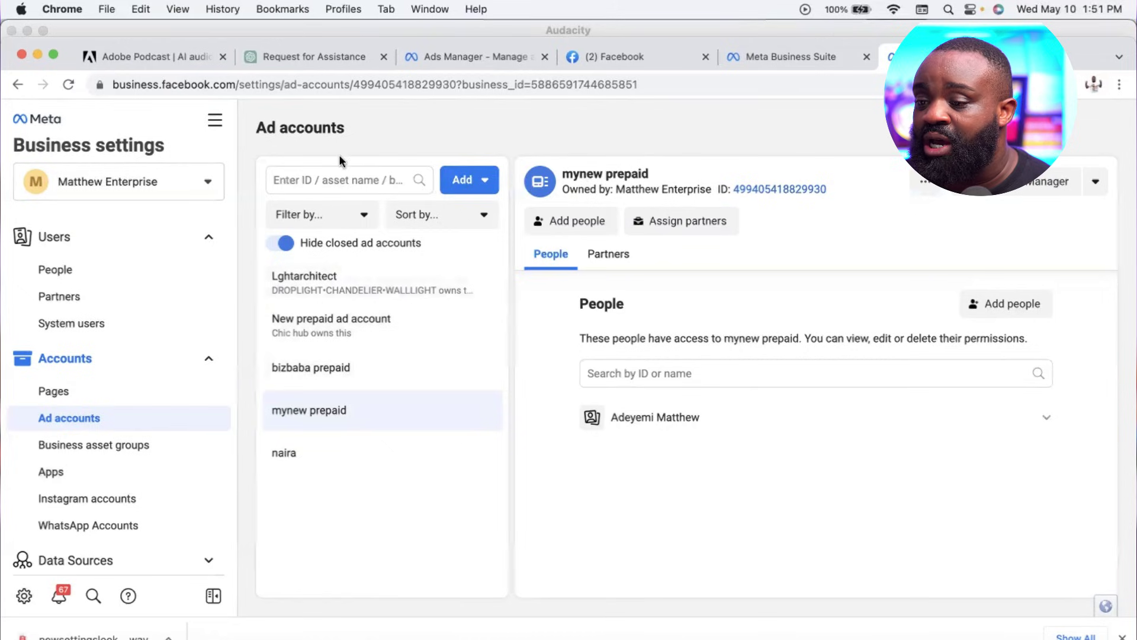
click(215, 120)
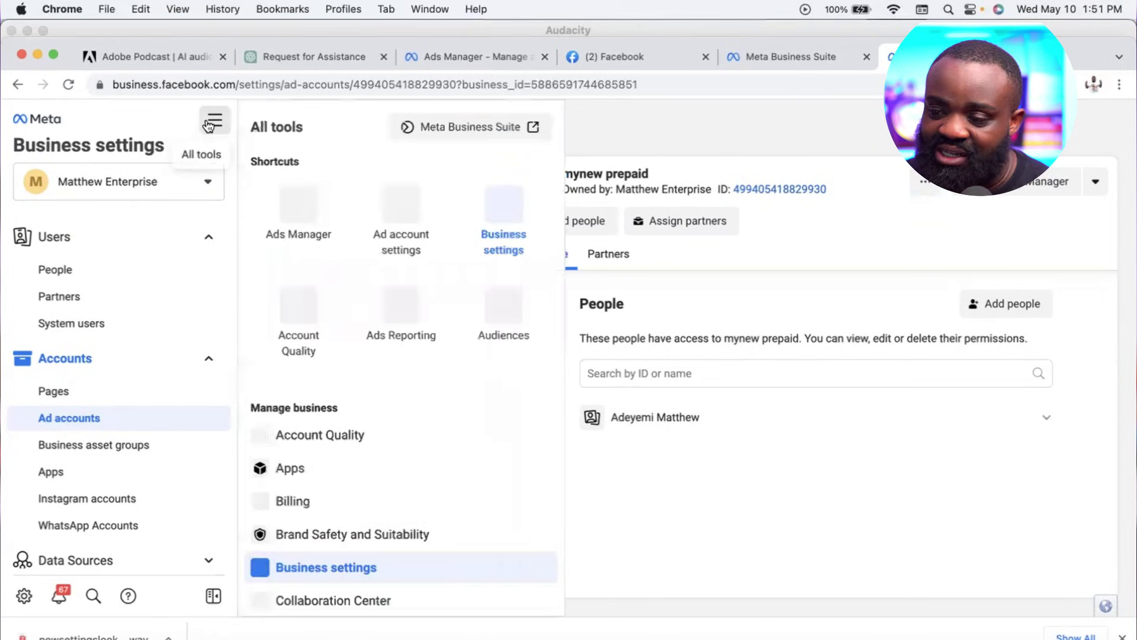
right_click(297, 228)
click(355, 235)
click(947, 56)
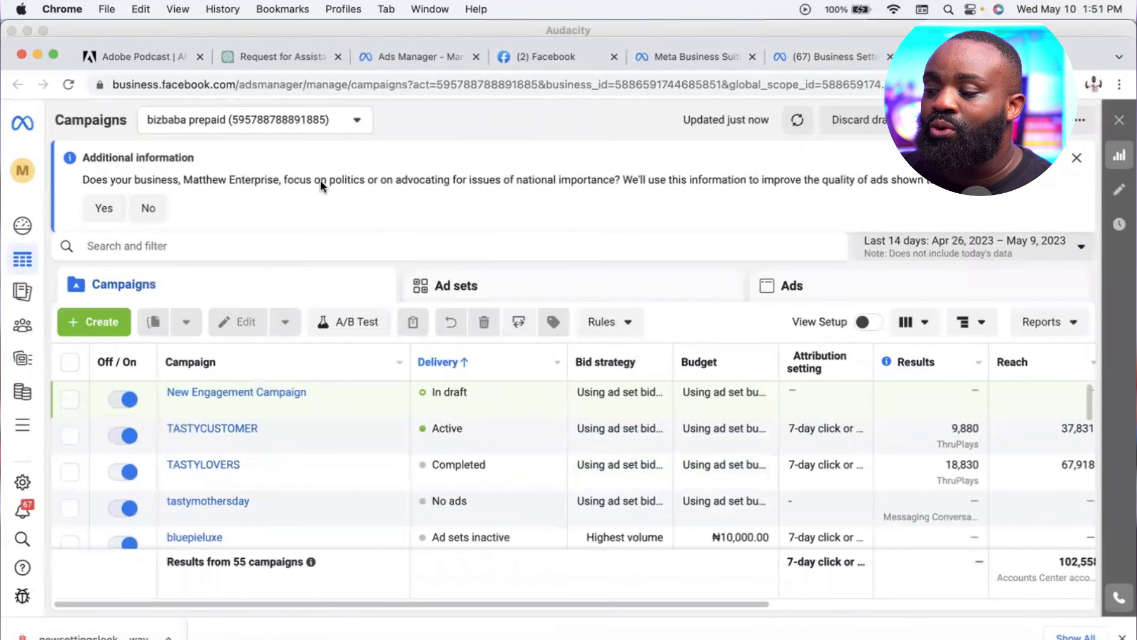
click(220, 122)
click(236, 120)
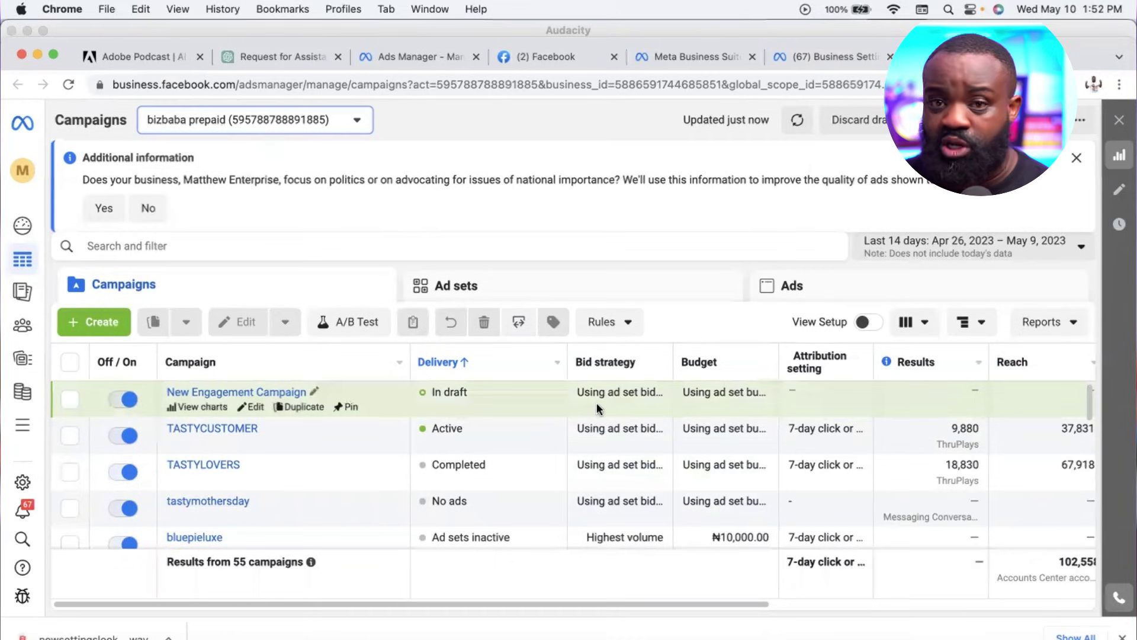
scroll(596, 403, right, 2)
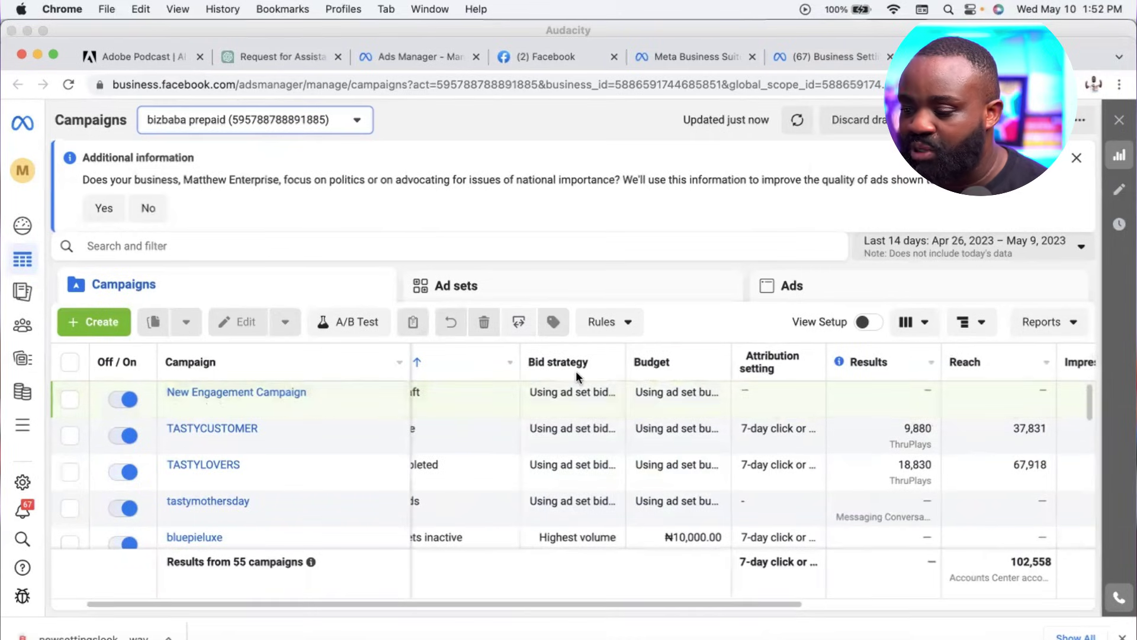
scroll(576, 371, right, 5)
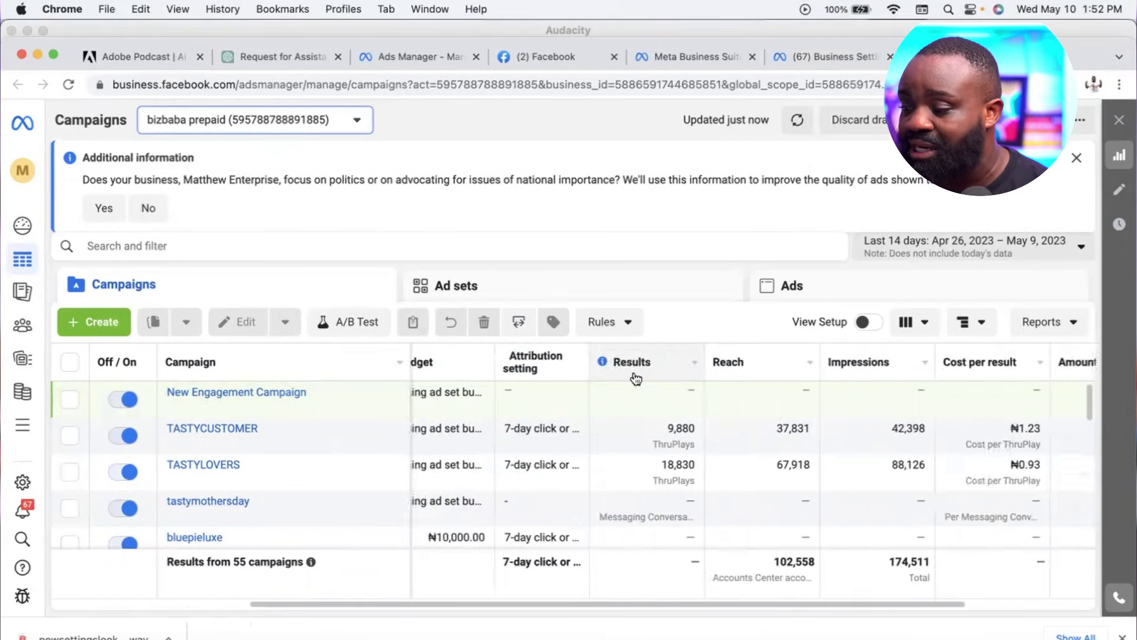
scroll(636, 378, right, 1)
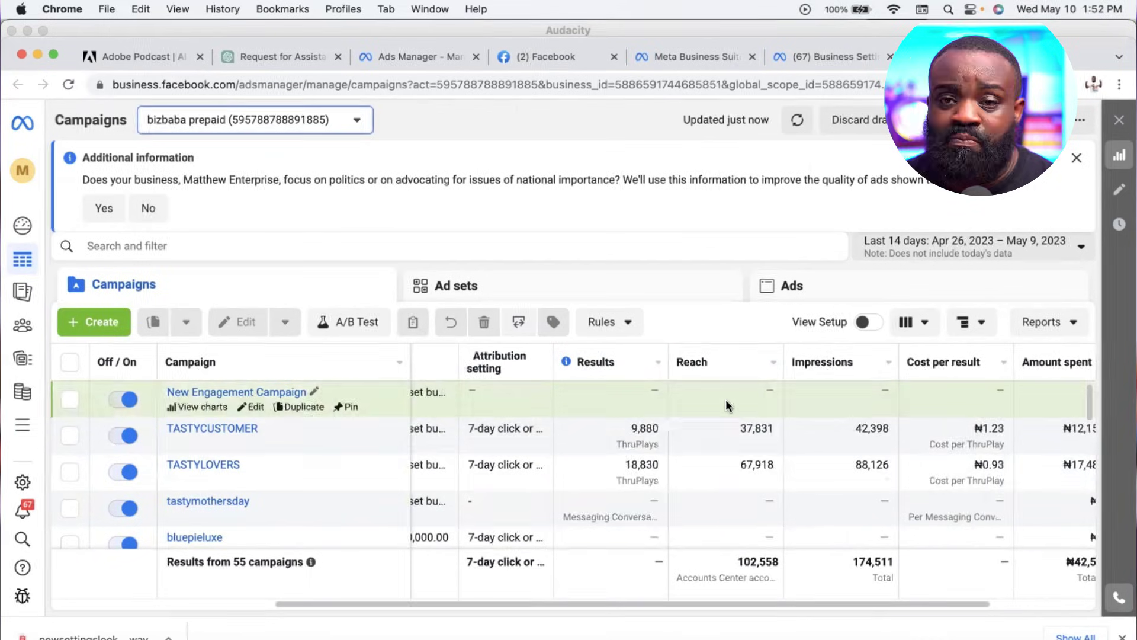
scroll(710, 363, right, 3)
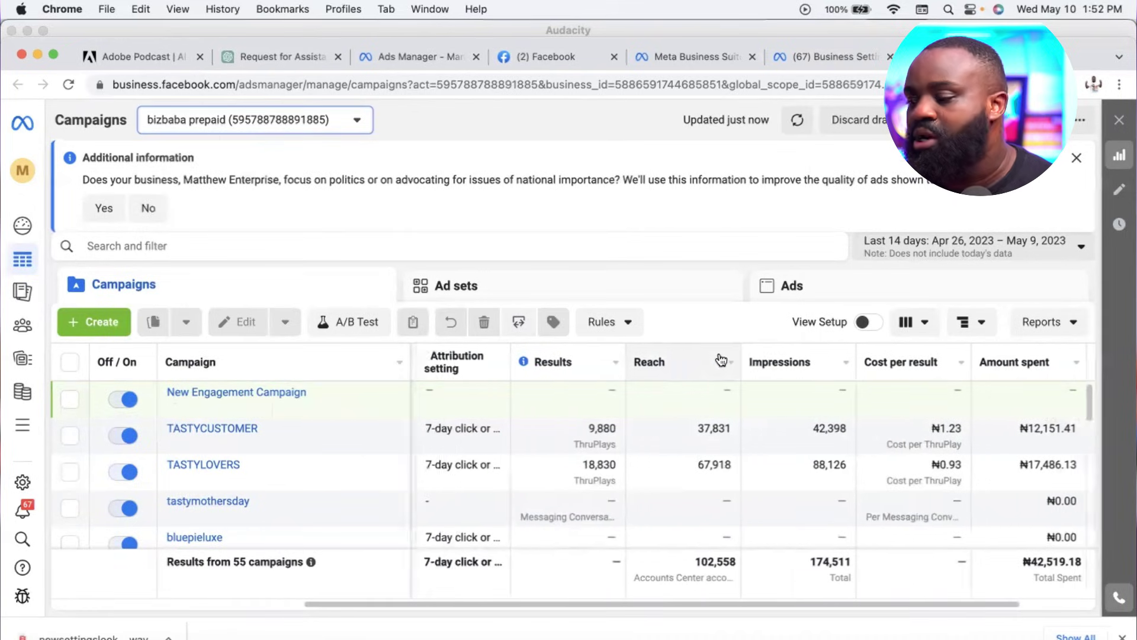
mouse_move(625, 363)
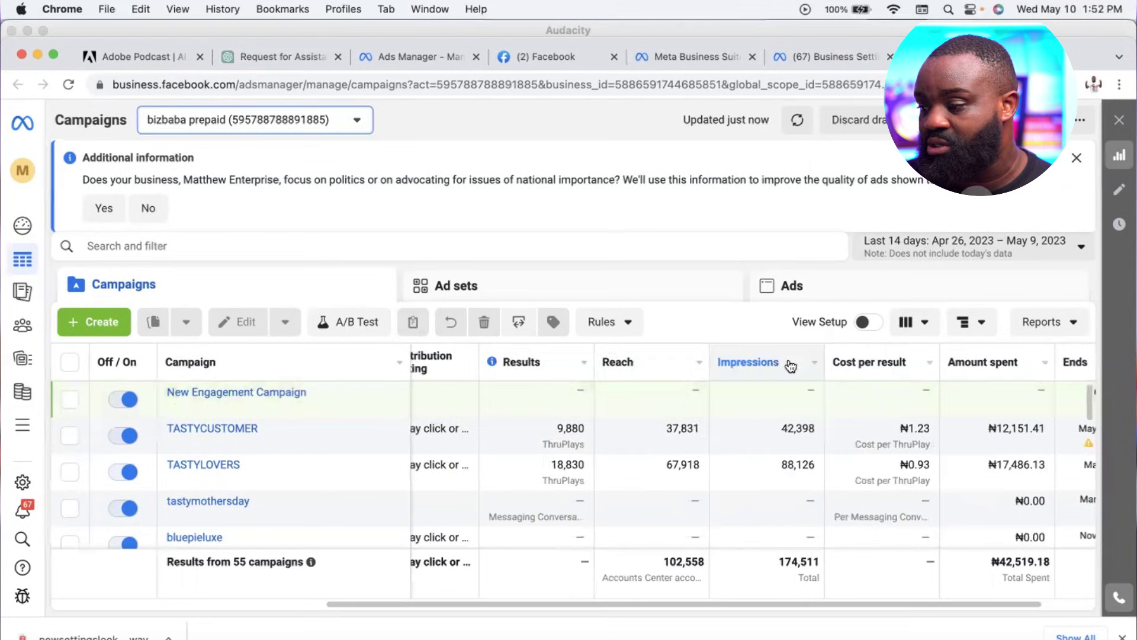
mouse_move(772, 369)
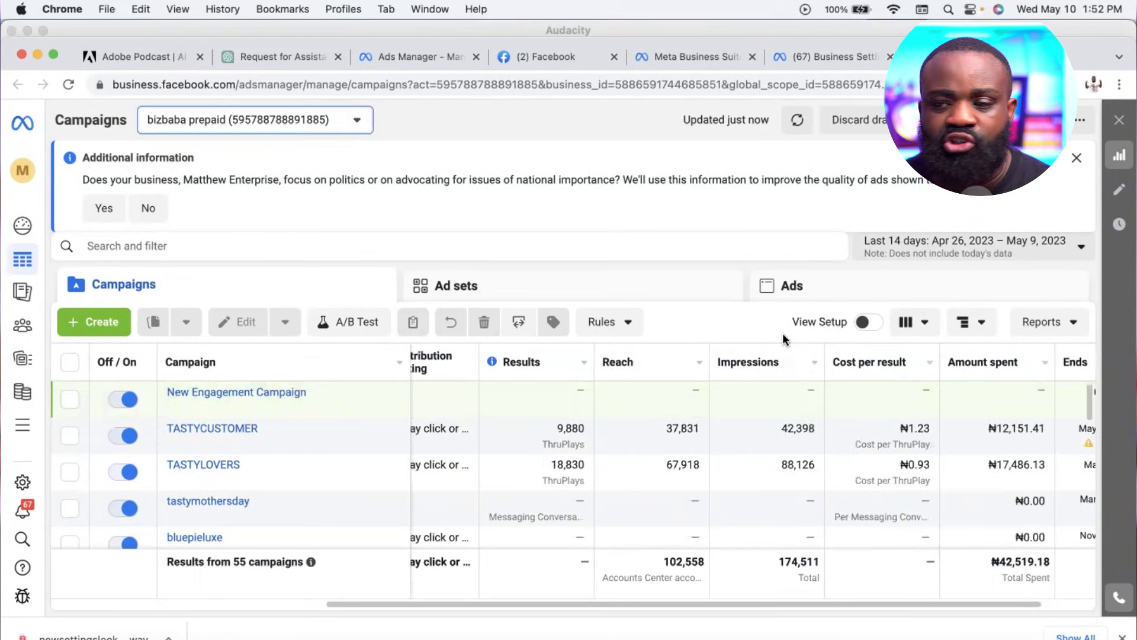
scroll(794, 456, right, 1)
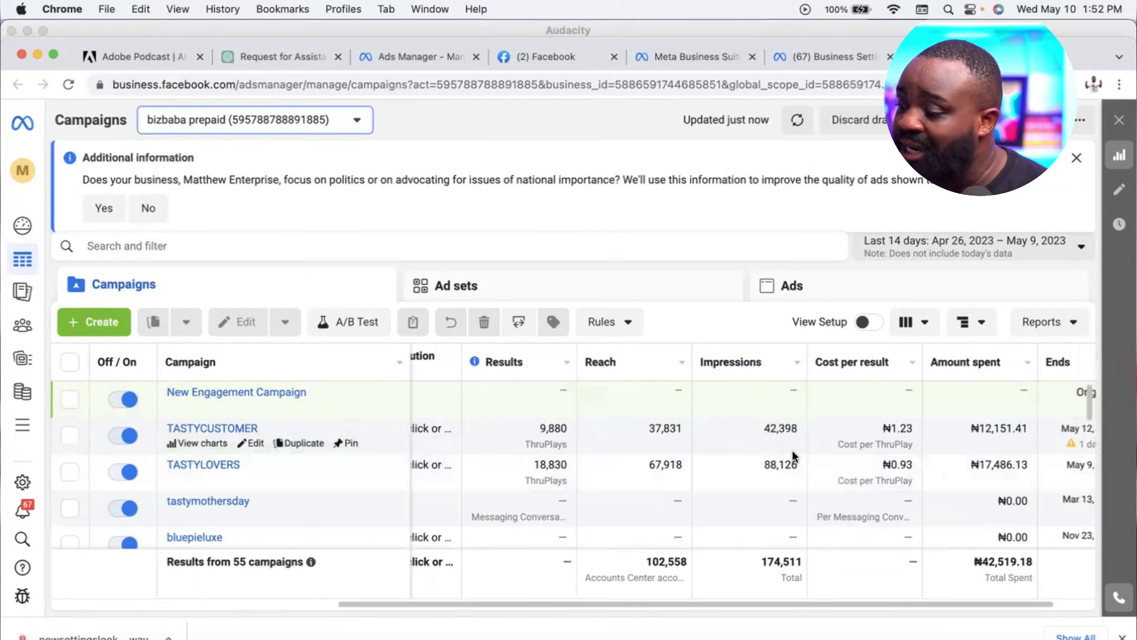
scroll(791, 449, right, 2)
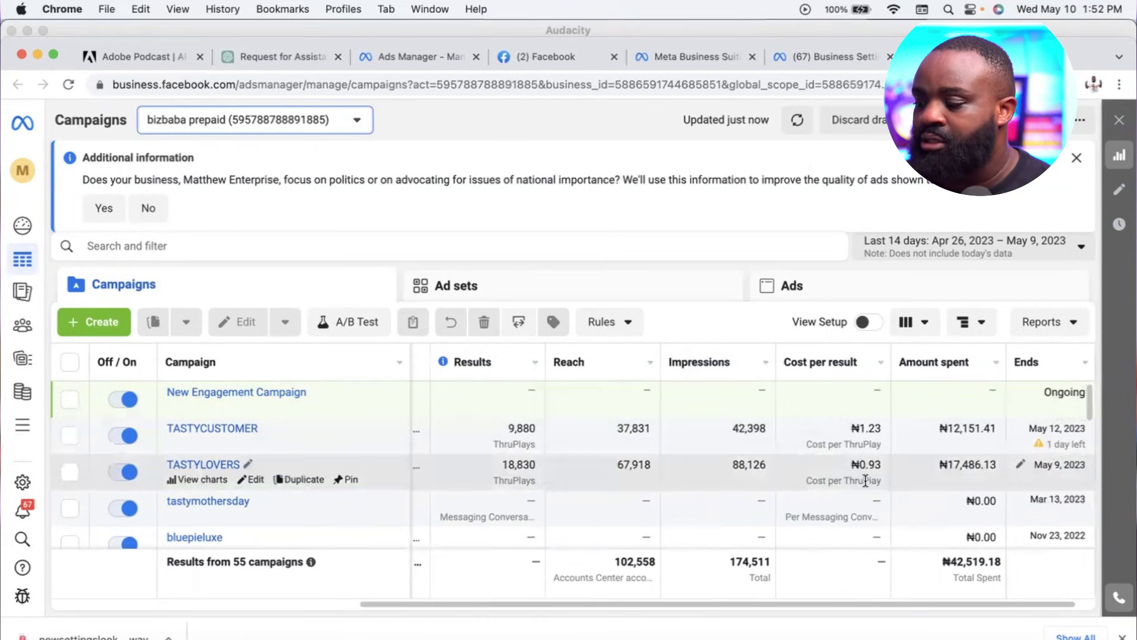
scroll(864, 479, right, 2)
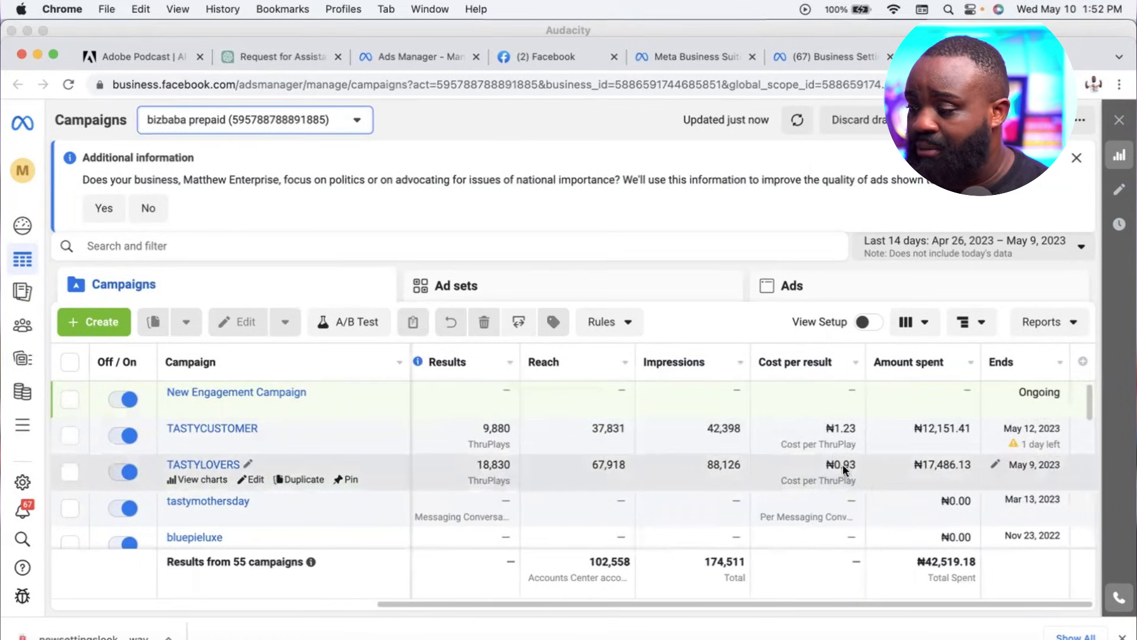
mouse_move(825, 372)
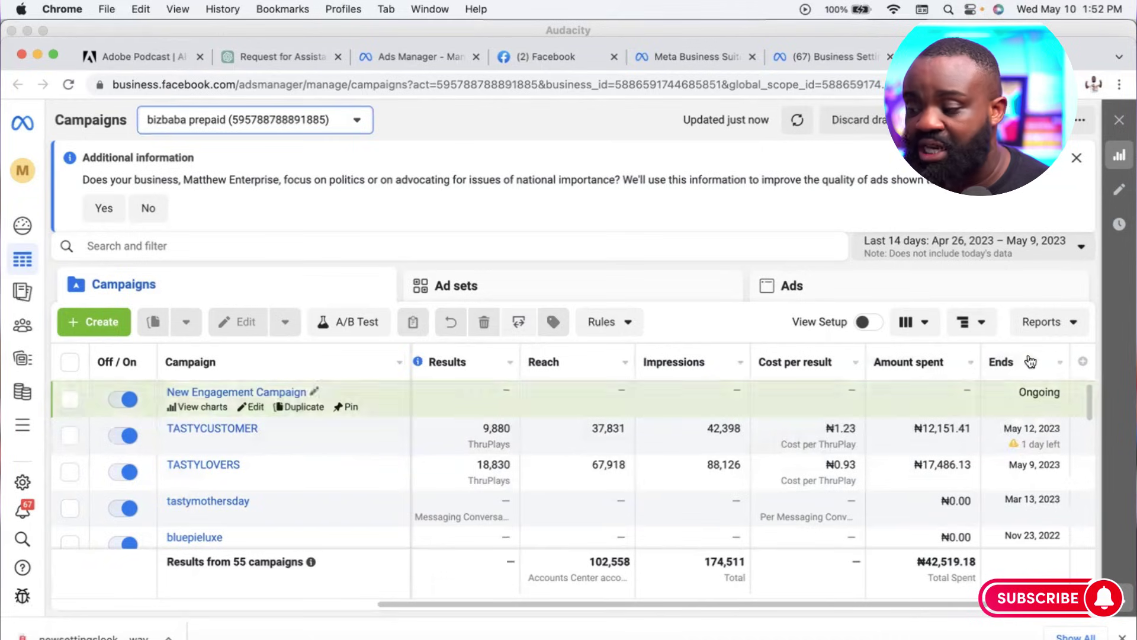
mouse_move(1007, 367)
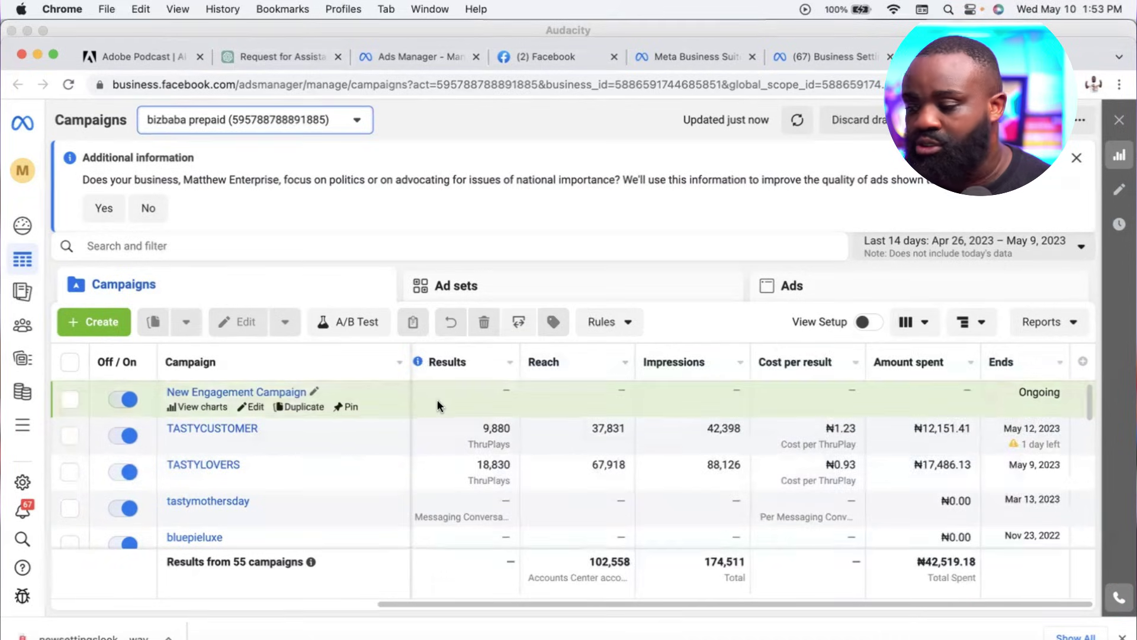
scroll(487, 430, left, 10)
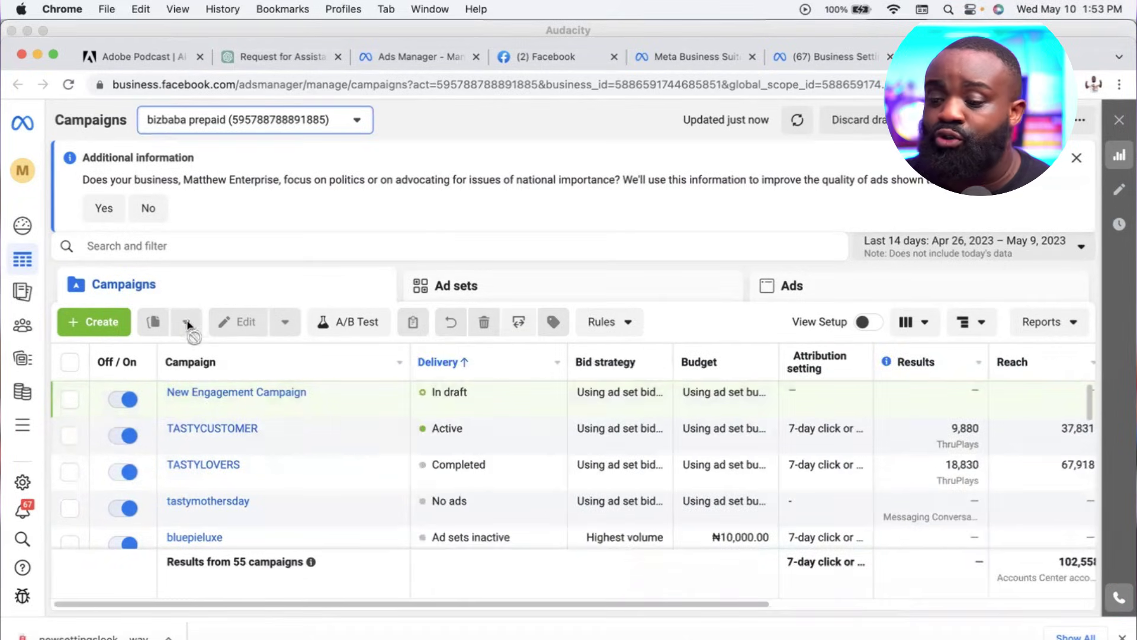
click(102, 322)
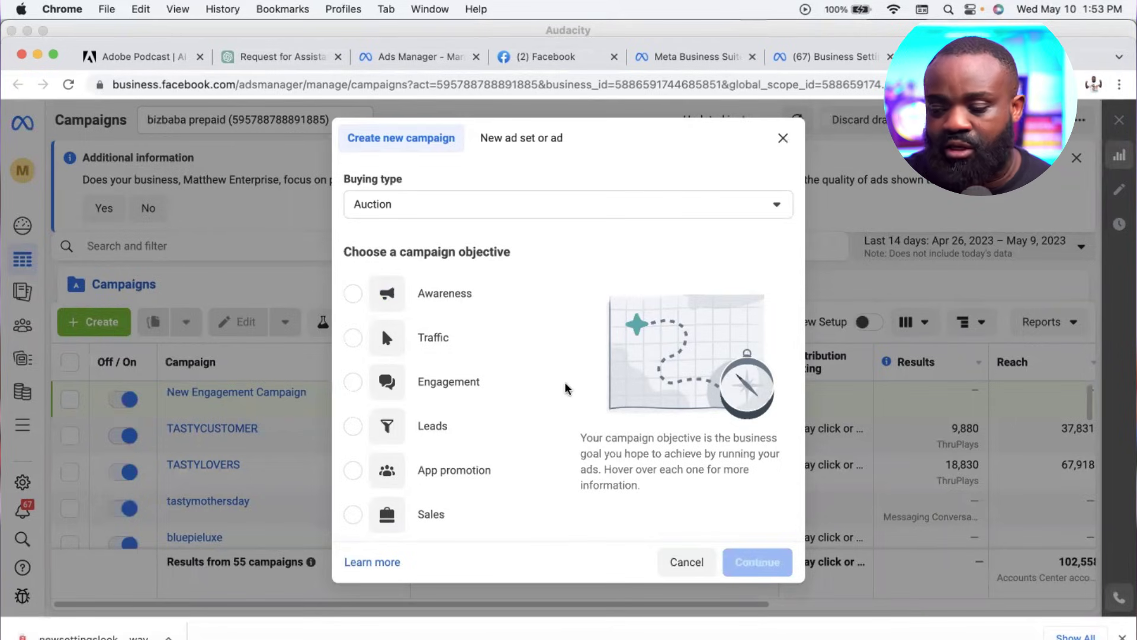
Pick Engagement as the new Auction campaign's objective and continue to campaign setup.
scroll(566, 388, down, 2)
scroll(565, 388, up, 2)
mouse_move(537, 322)
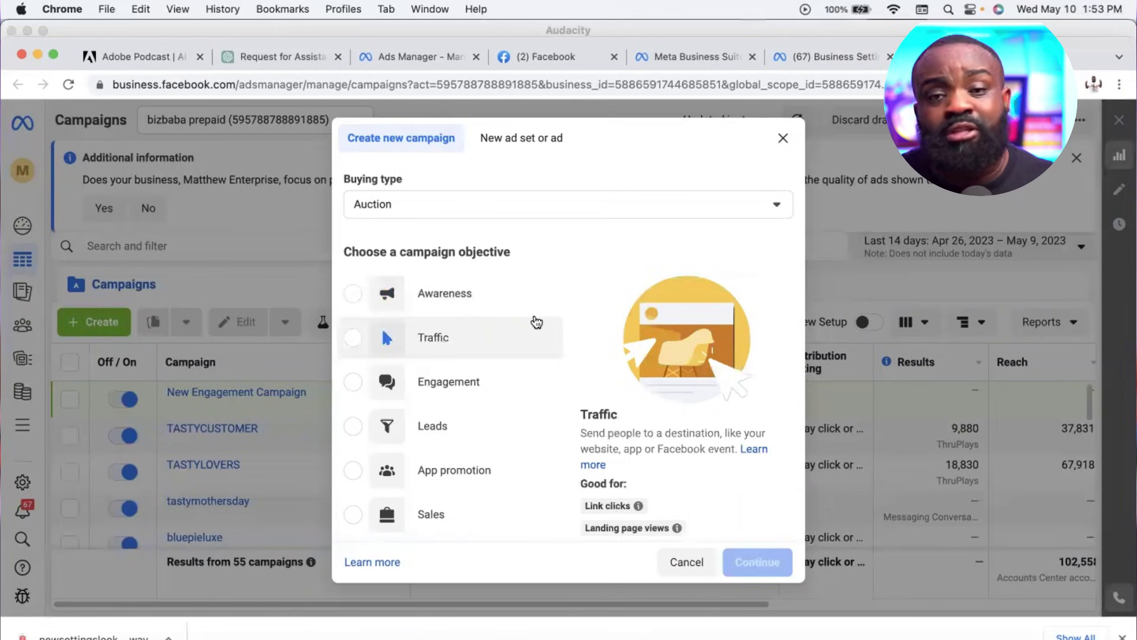
mouse_move(443, 396)
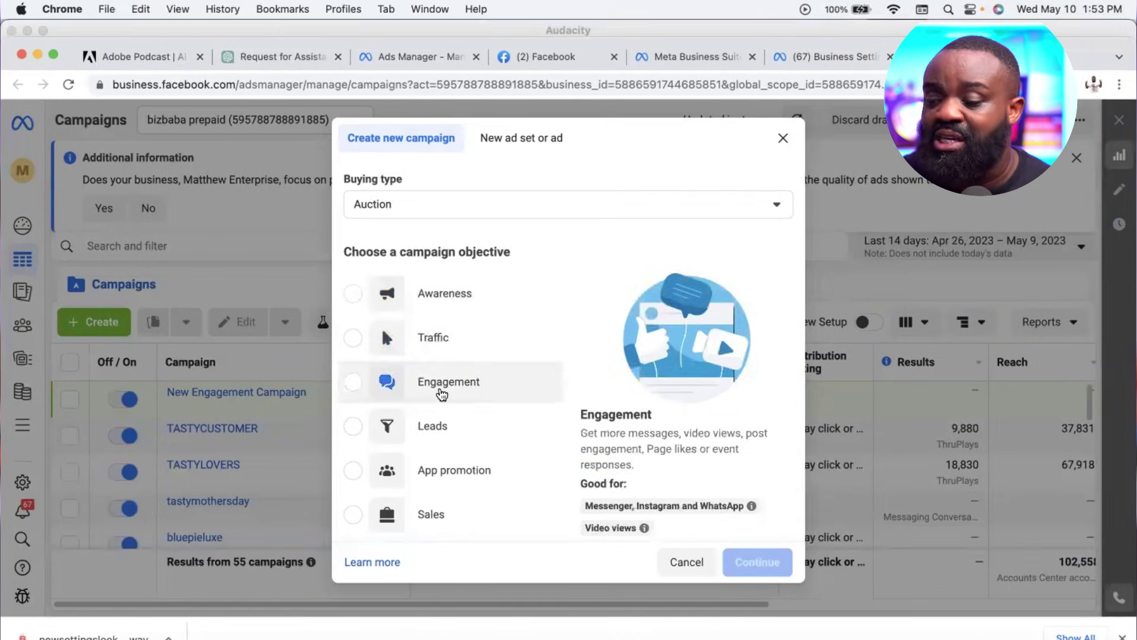
click(441, 393)
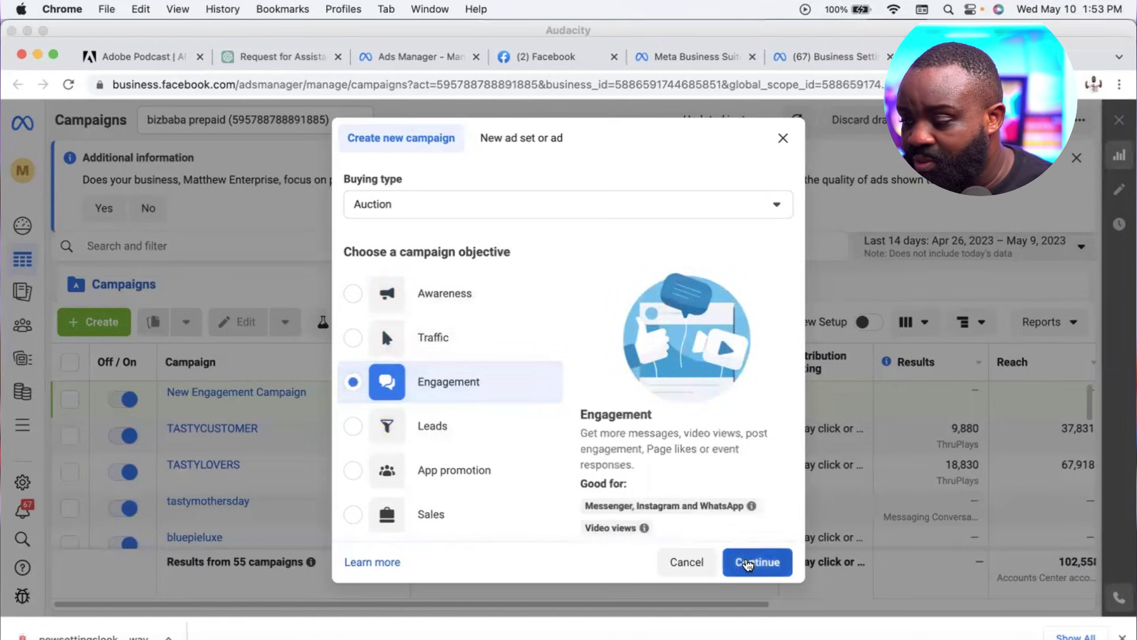
click(752, 563)
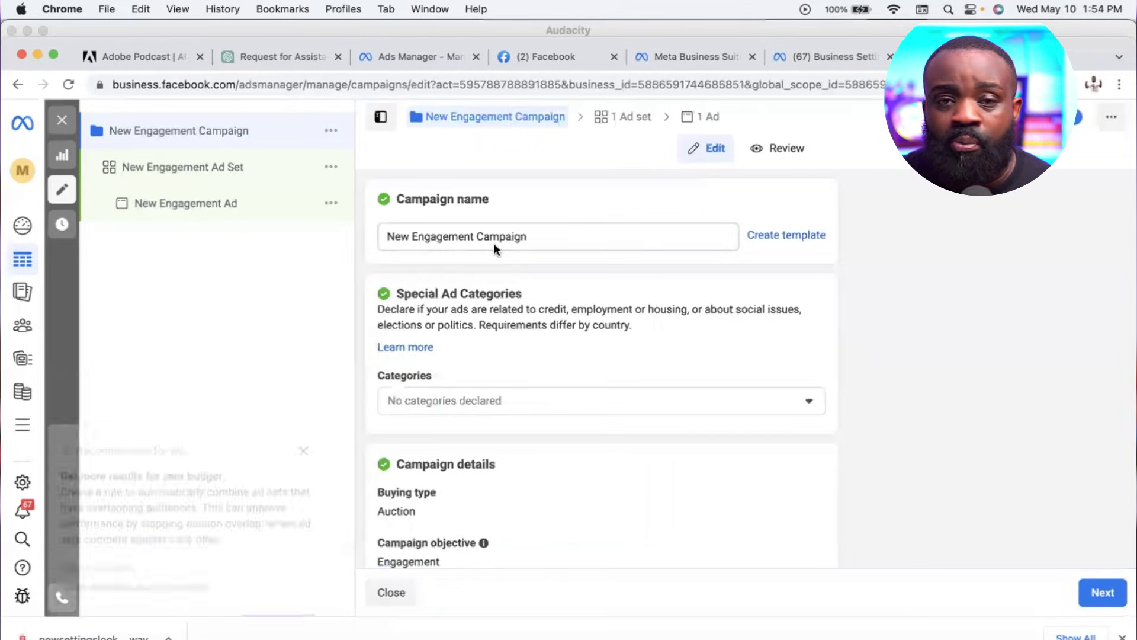
Dismiss the recommendations popup, name the campaign 'test', and advance to the ad set.
click(303, 365)
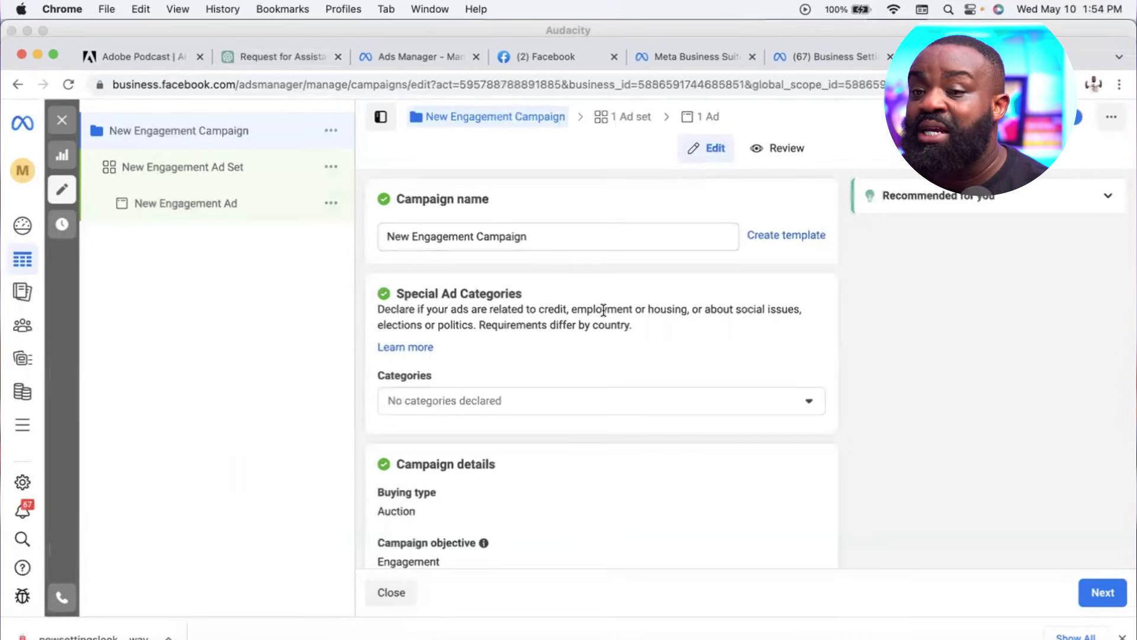
click(491, 239)
triple_click(491, 239)
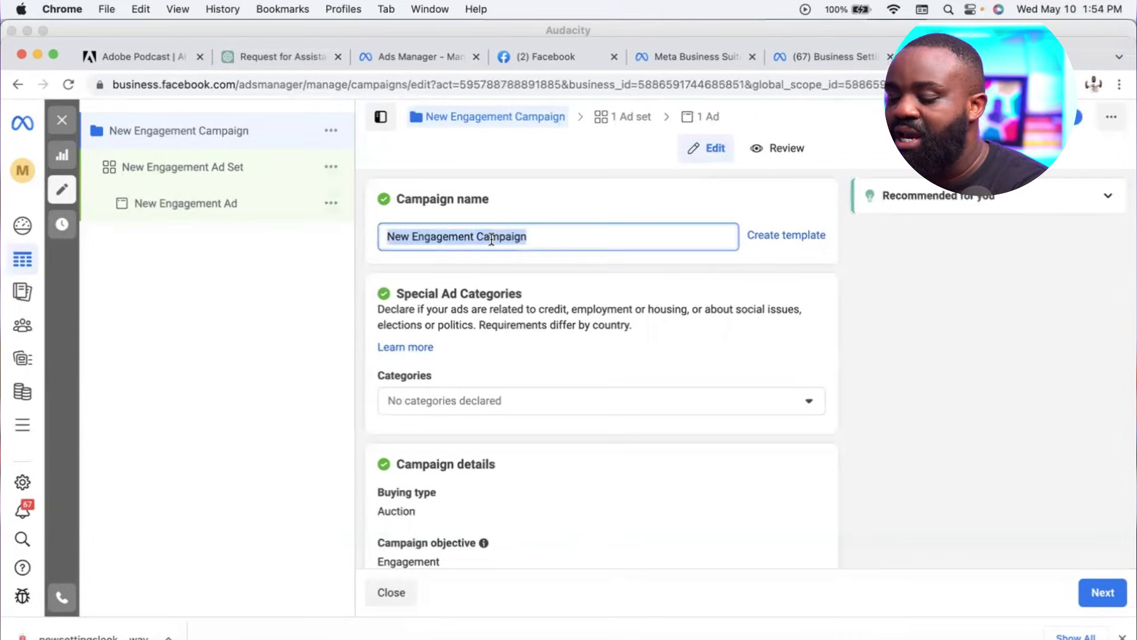
text(test)
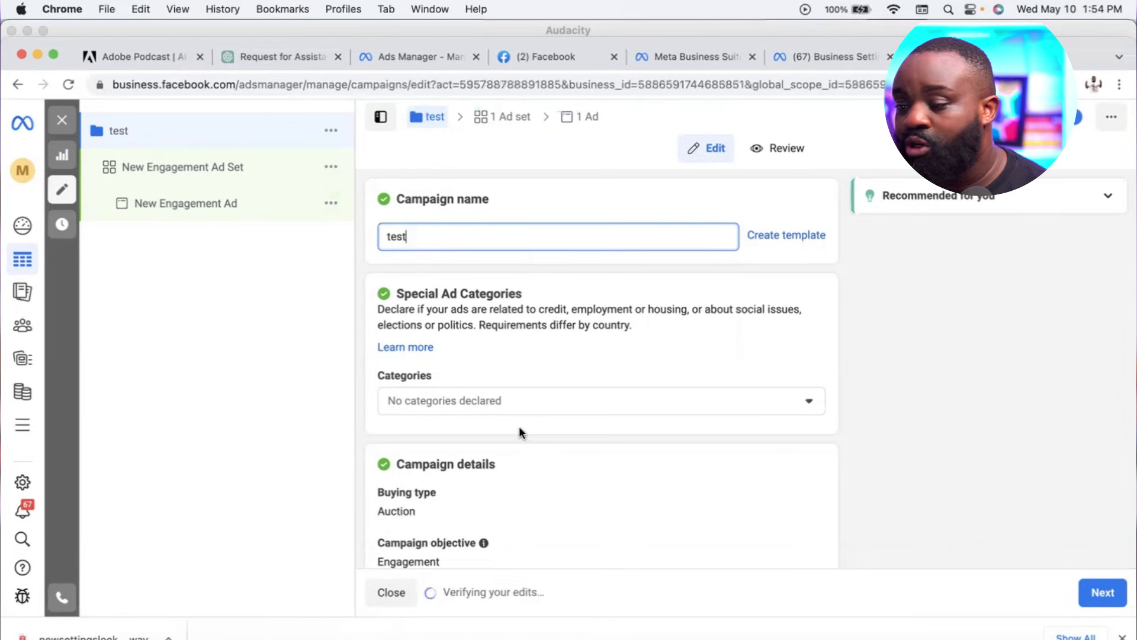
scroll(509, 314, down, 4)
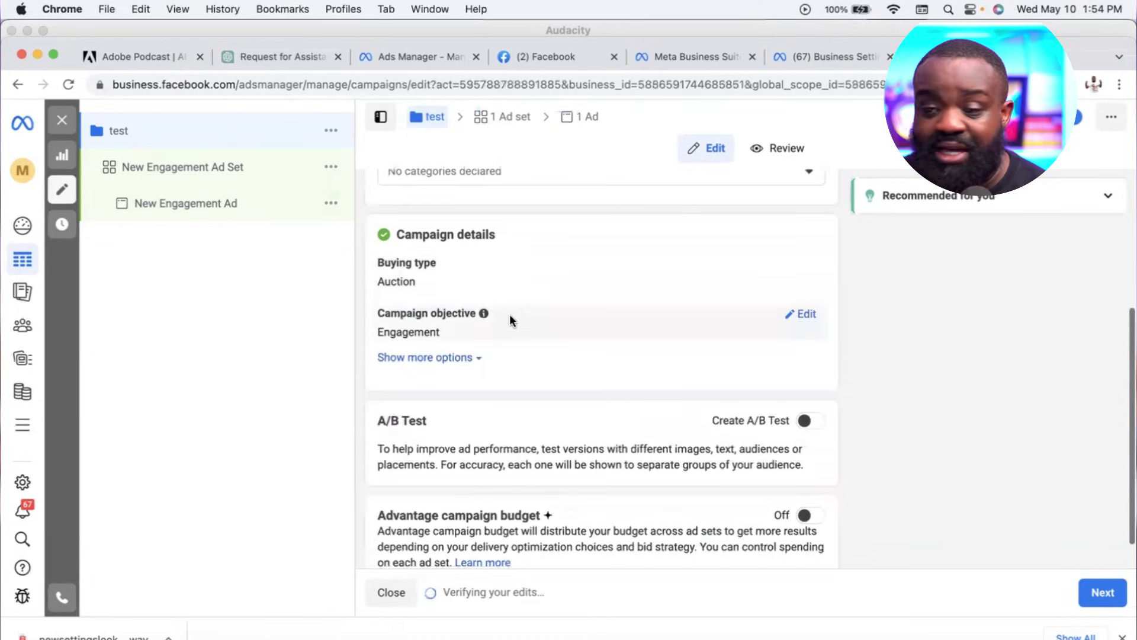
scroll(584, 374, down, 1)
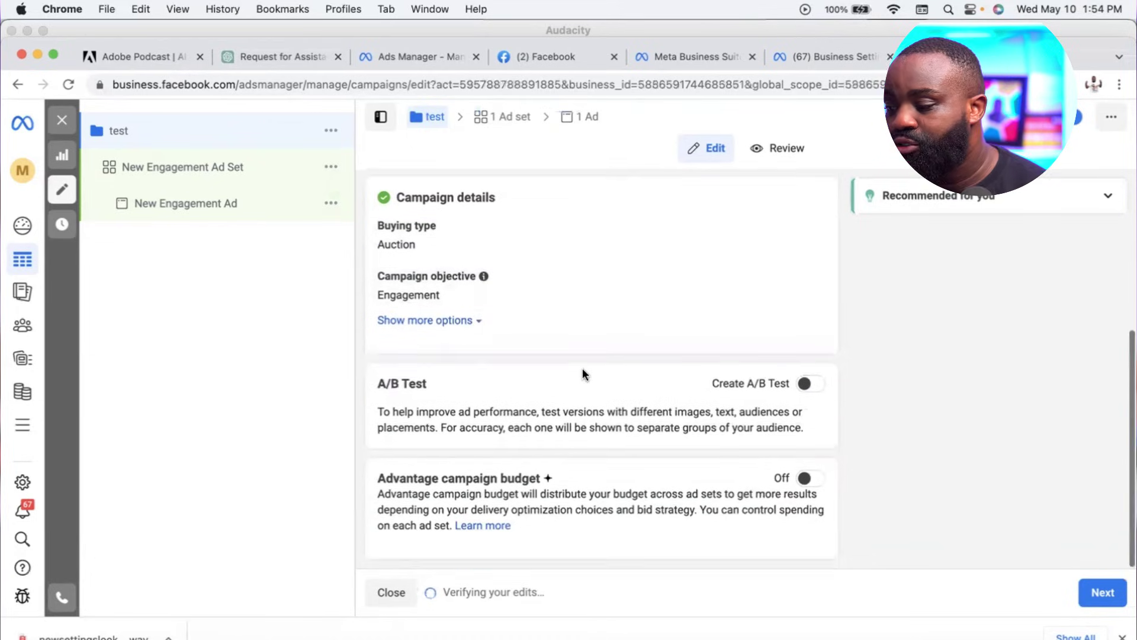
click(1102, 592)
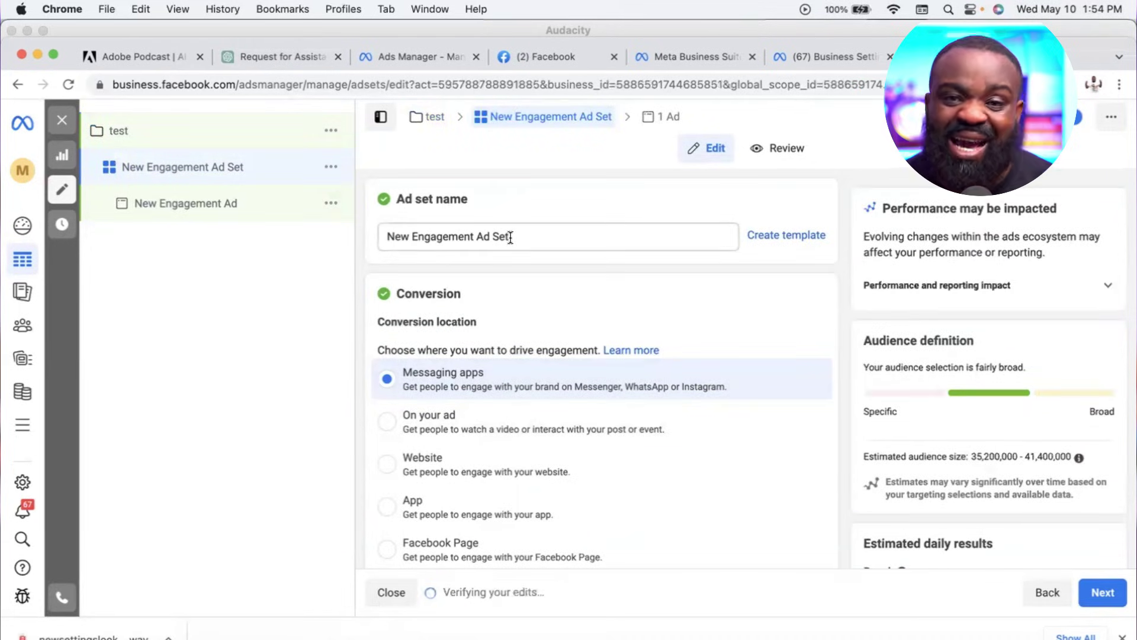
Replace the ad set name with 'test adset', fixing the missing 'a' typo.
double_click(508, 237)
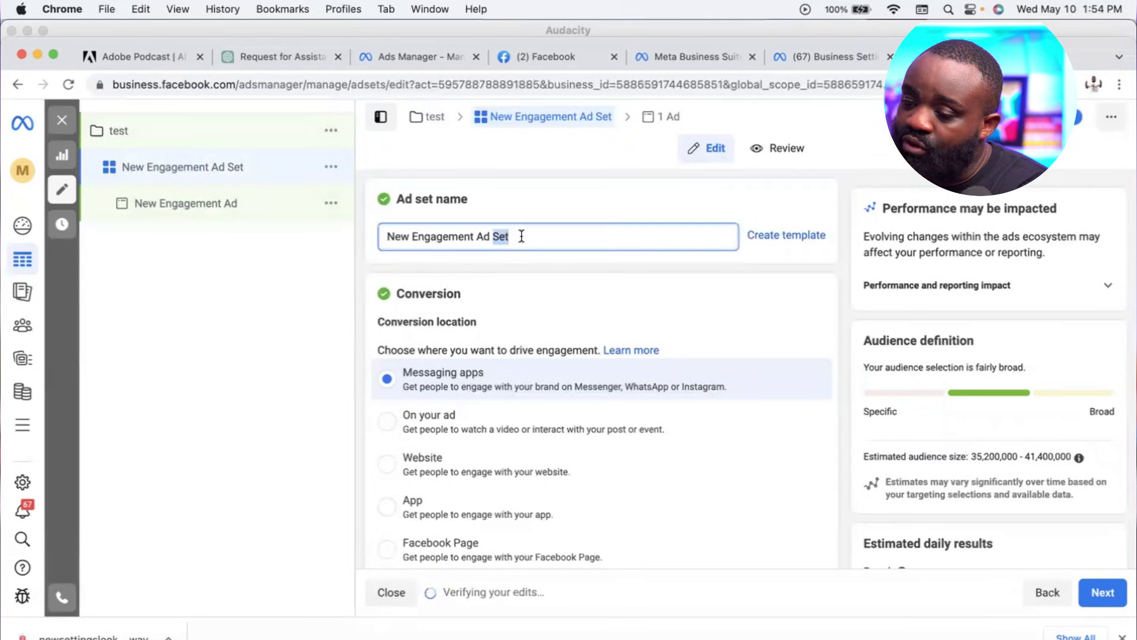
key(super+a)
text(test)
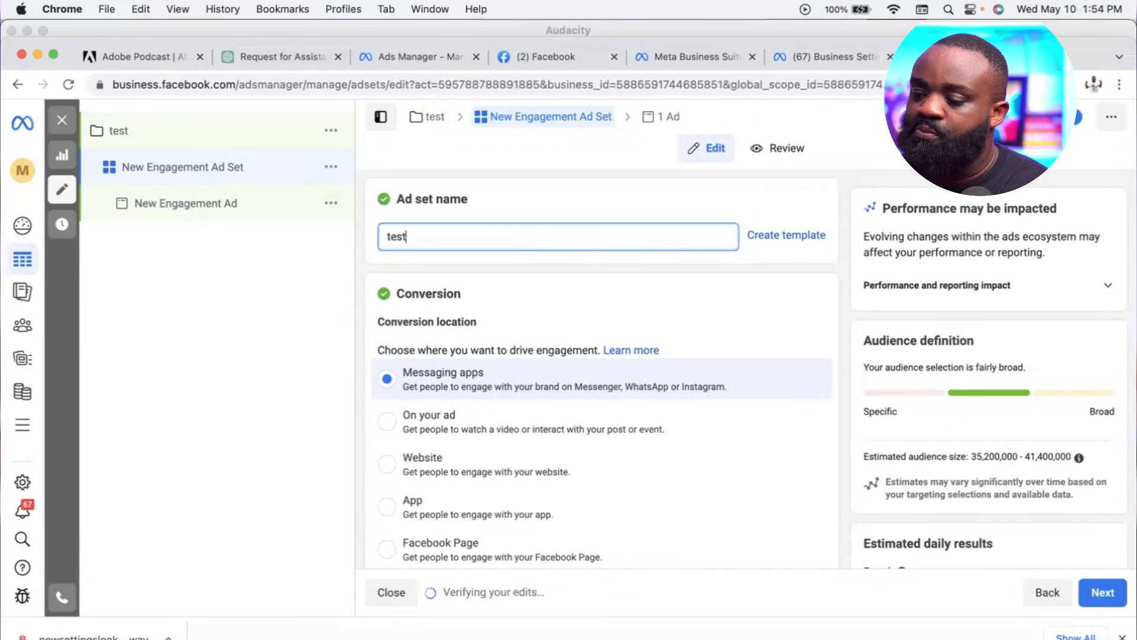
text( dset)
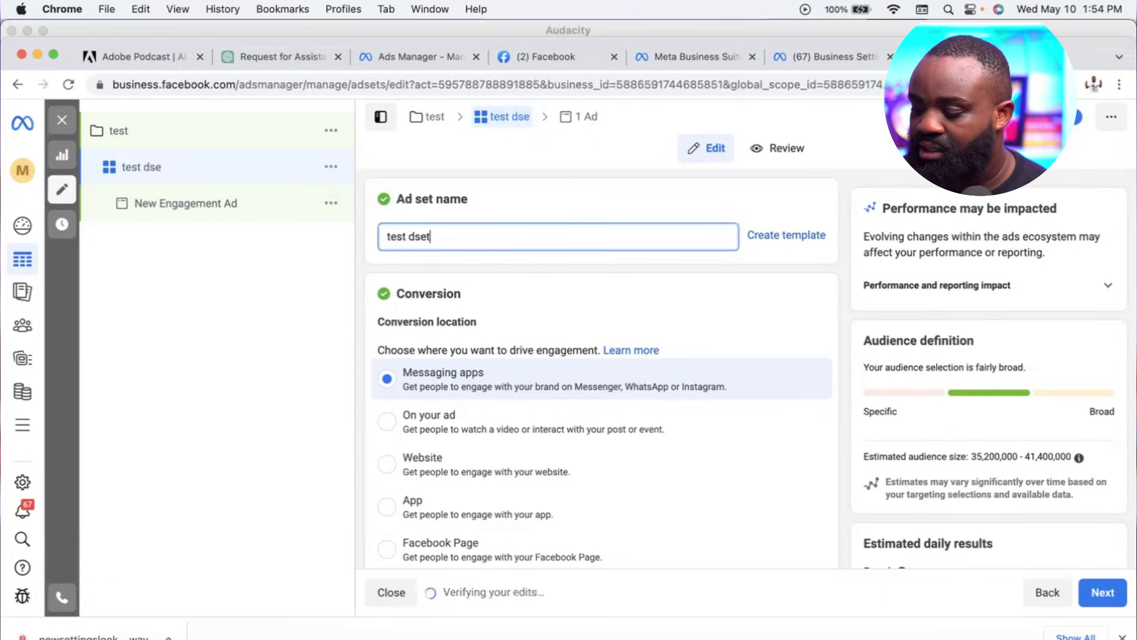
click(409, 237)
text(a)
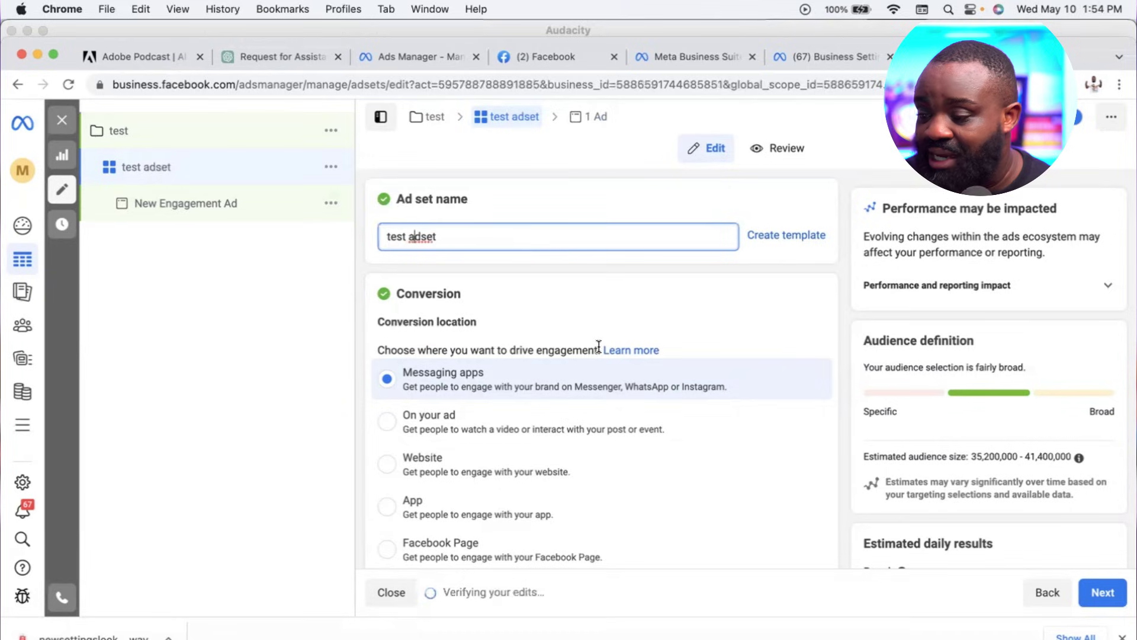
scroll(549, 434, down, 2)
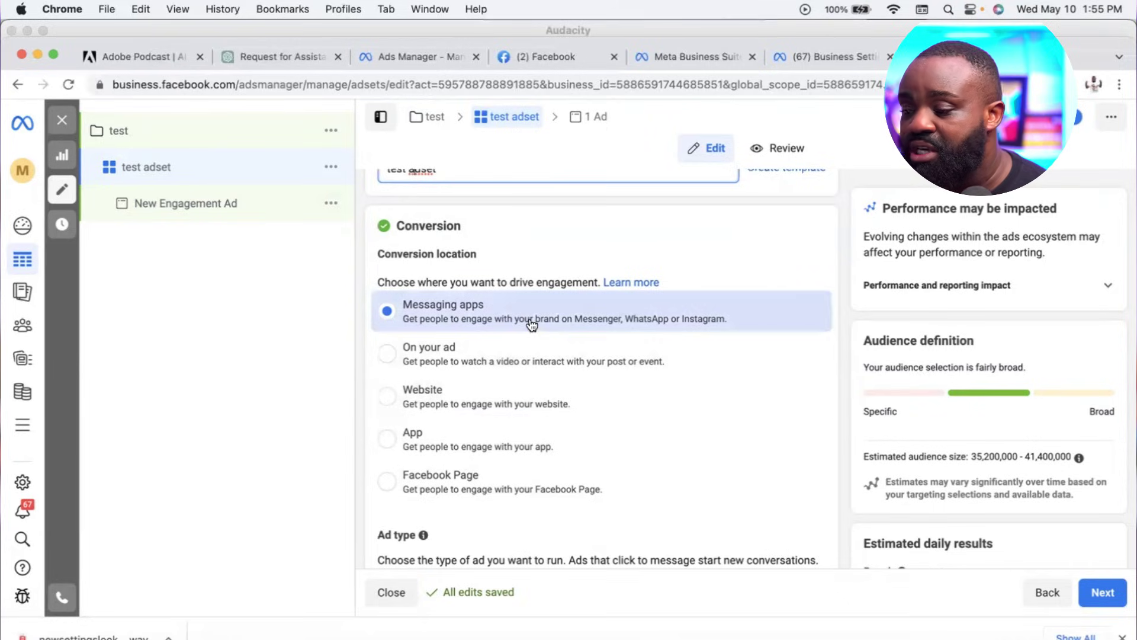
Remove Messenger as a messaging destination for the ad set.
scroll(631, 471, down, 5)
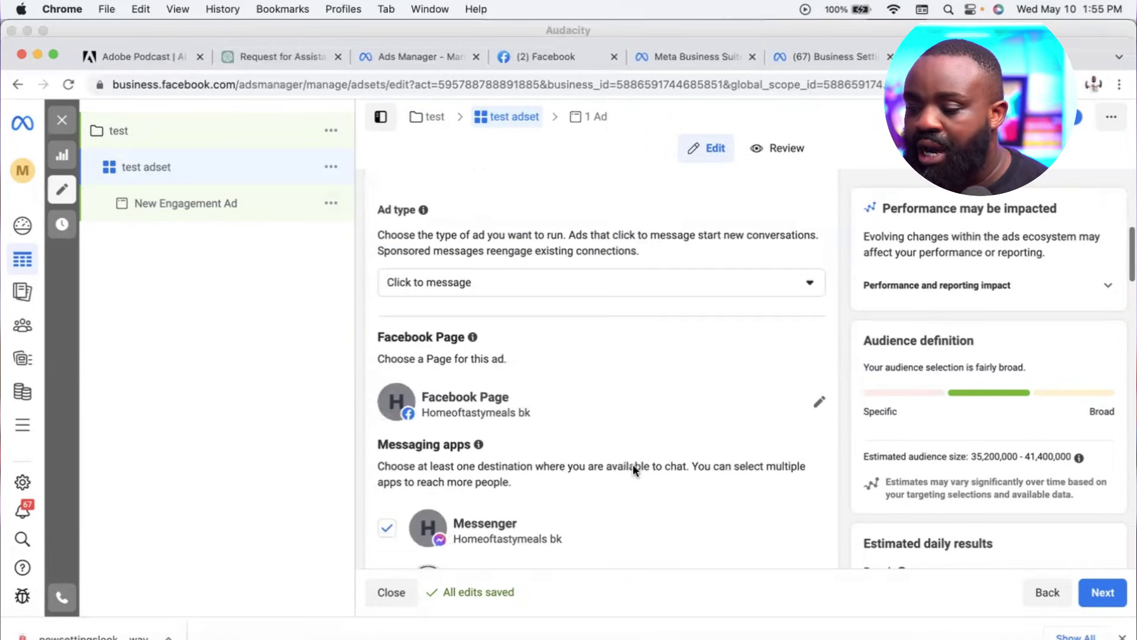
scroll(633, 466, down, 3)
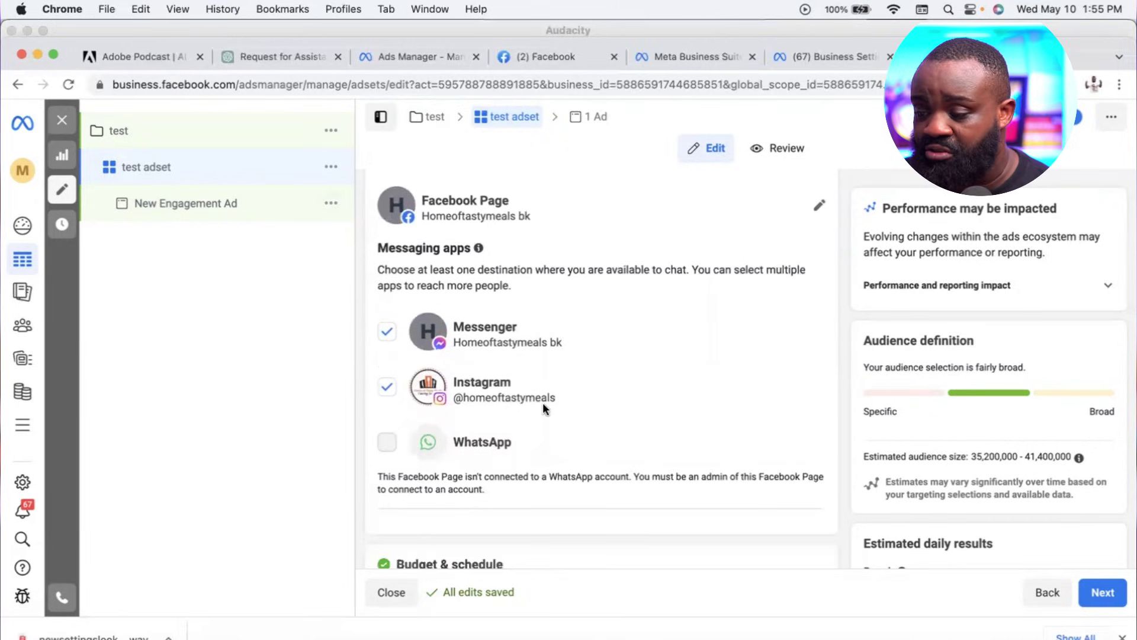
click(388, 335)
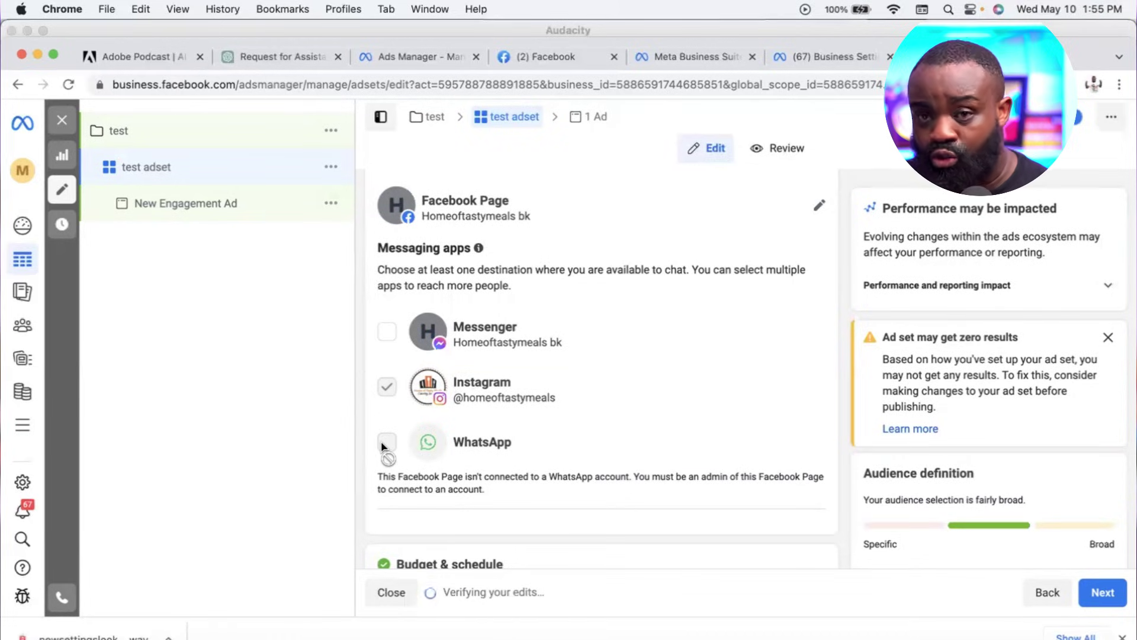
mouse_move(380, 448)
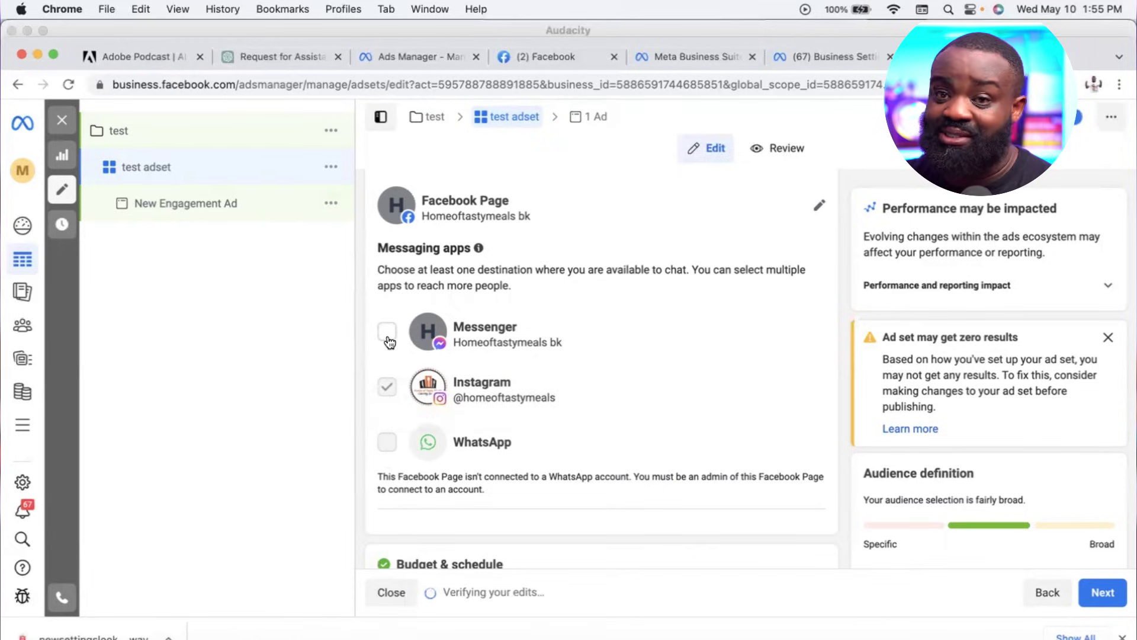
Change the daily budget from ₦3,980.00 to ₦2,000.00.
scroll(522, 471, down, 4)
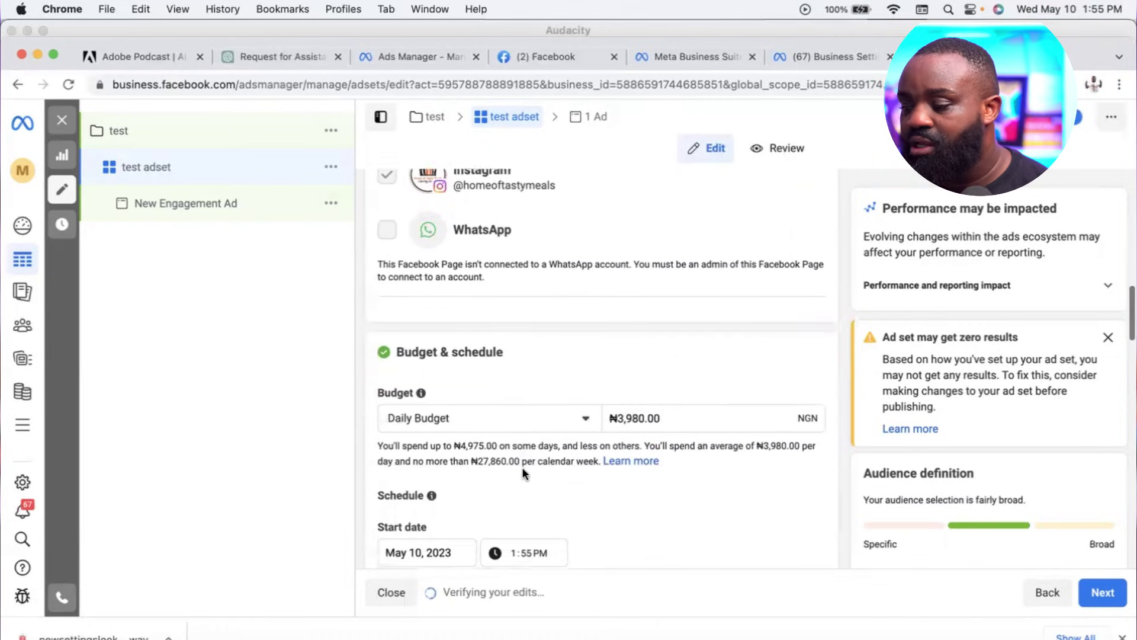
scroll(522, 472, up, 2)
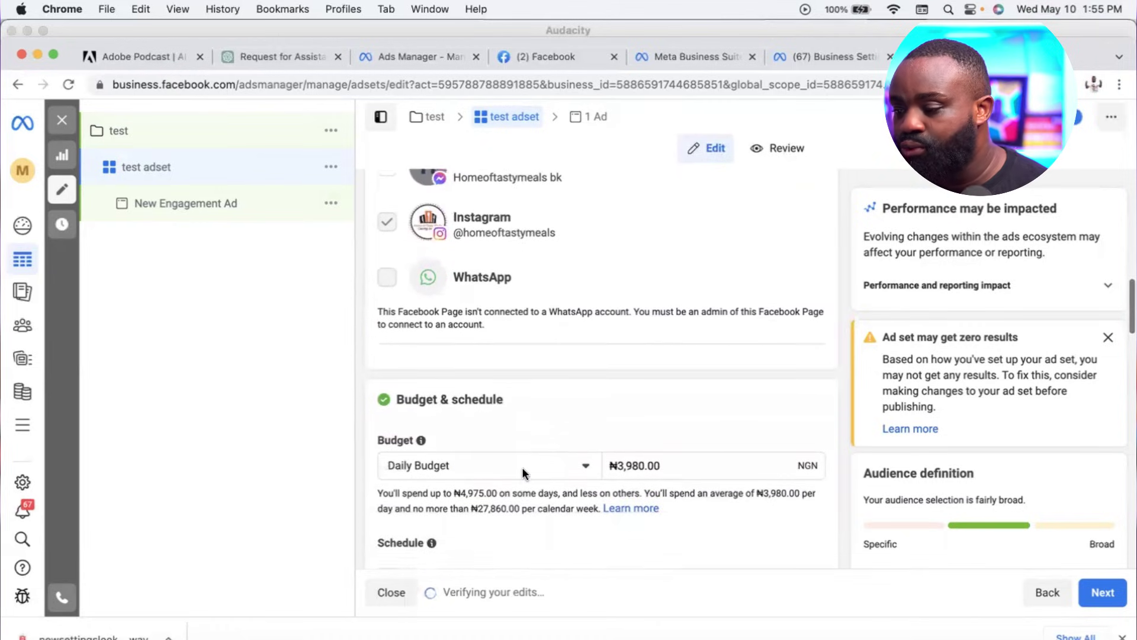
scroll(627, 441, down, 3)
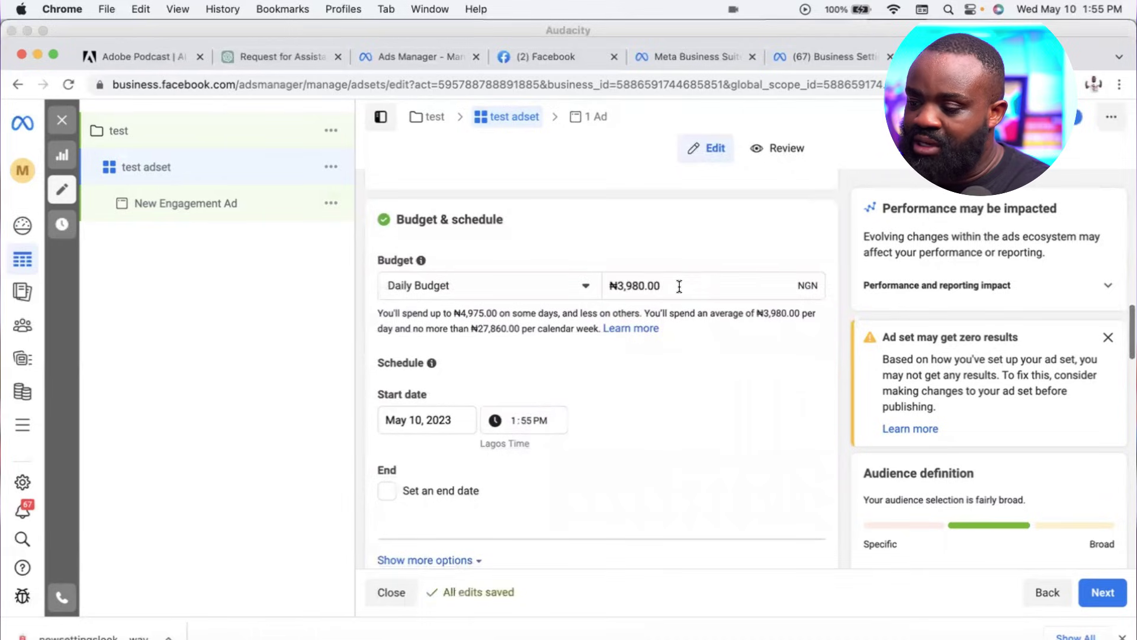
double_click(679, 286)
text(2000)
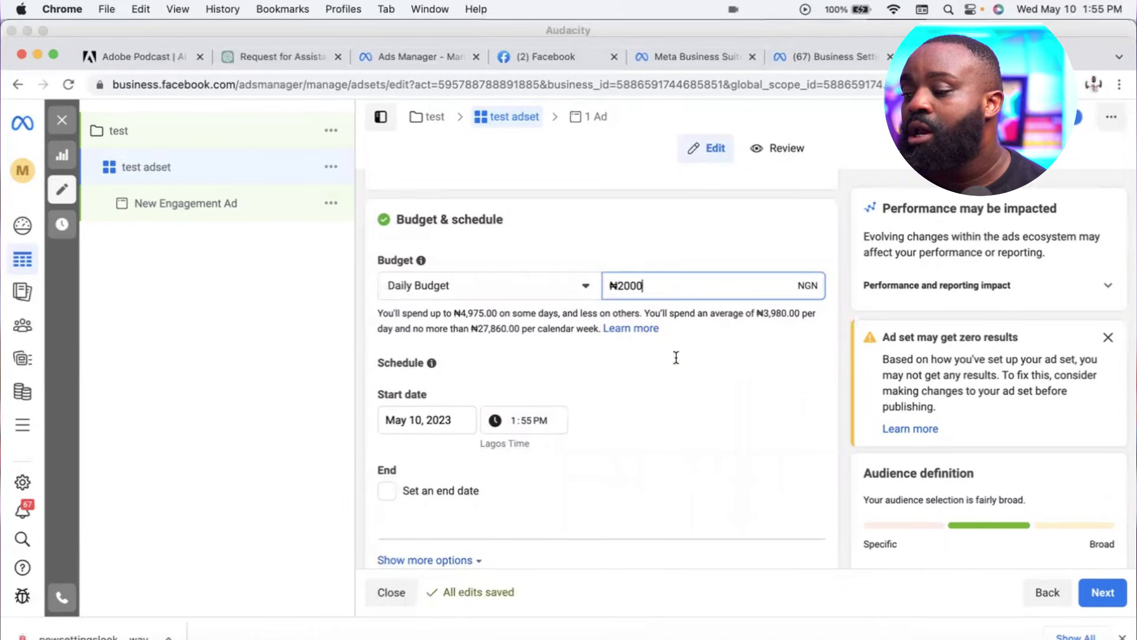
click(685, 421)
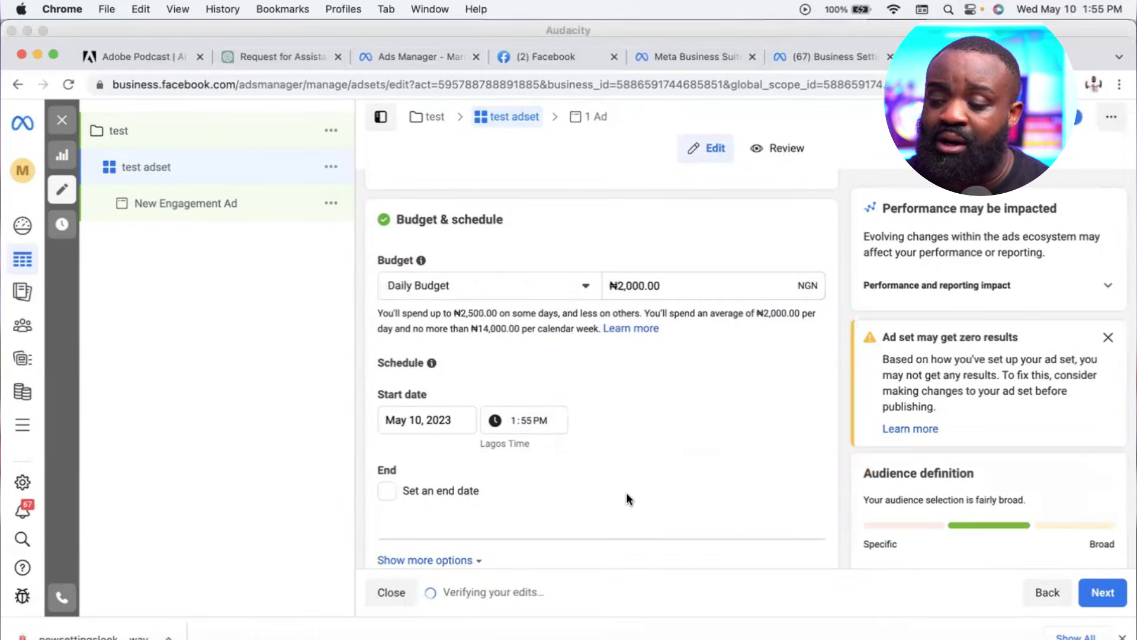
scroll(627, 494, down, 5)
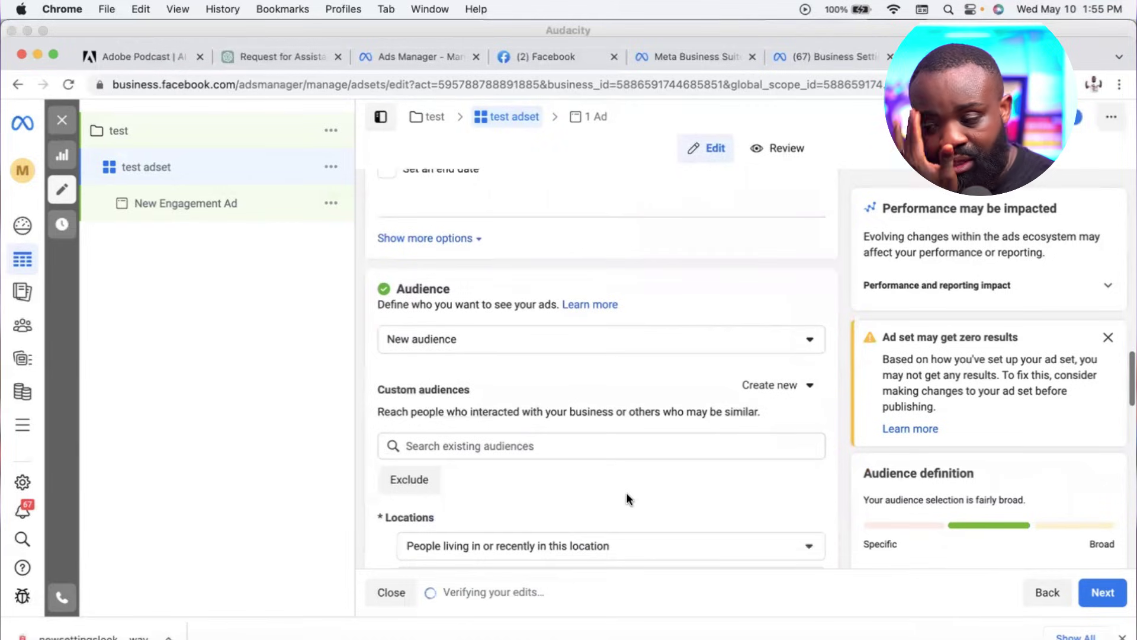
scroll(627, 493, down, 6)
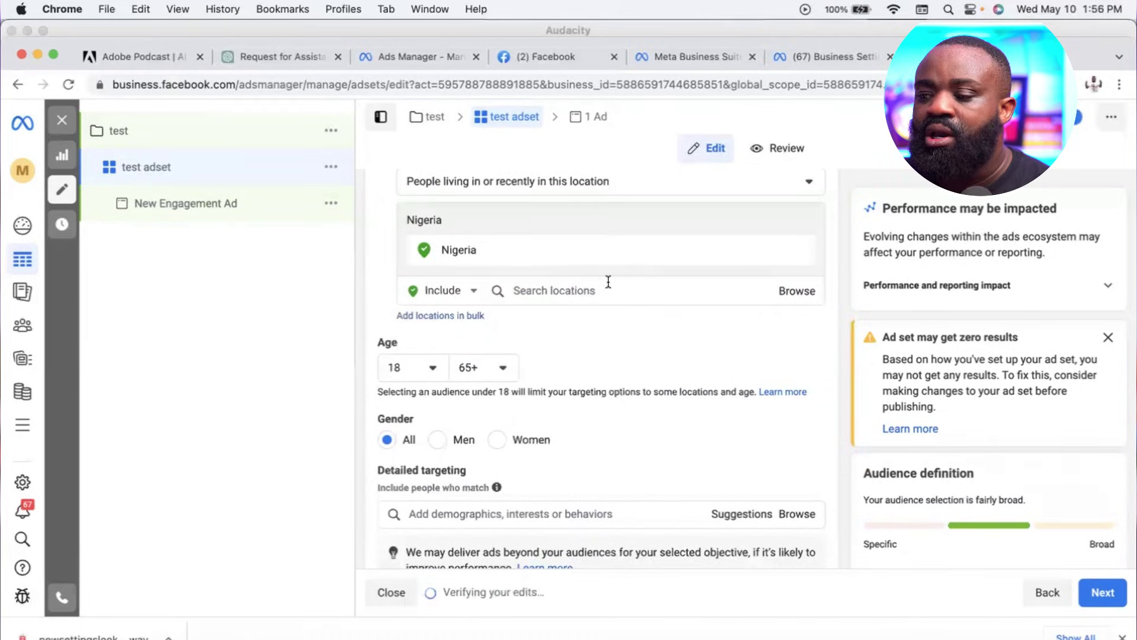
scroll(609, 283, up, 1)
scroll(608, 287, up, 1)
scroll(608, 287, down, 2)
scroll(608, 288, down, 10)
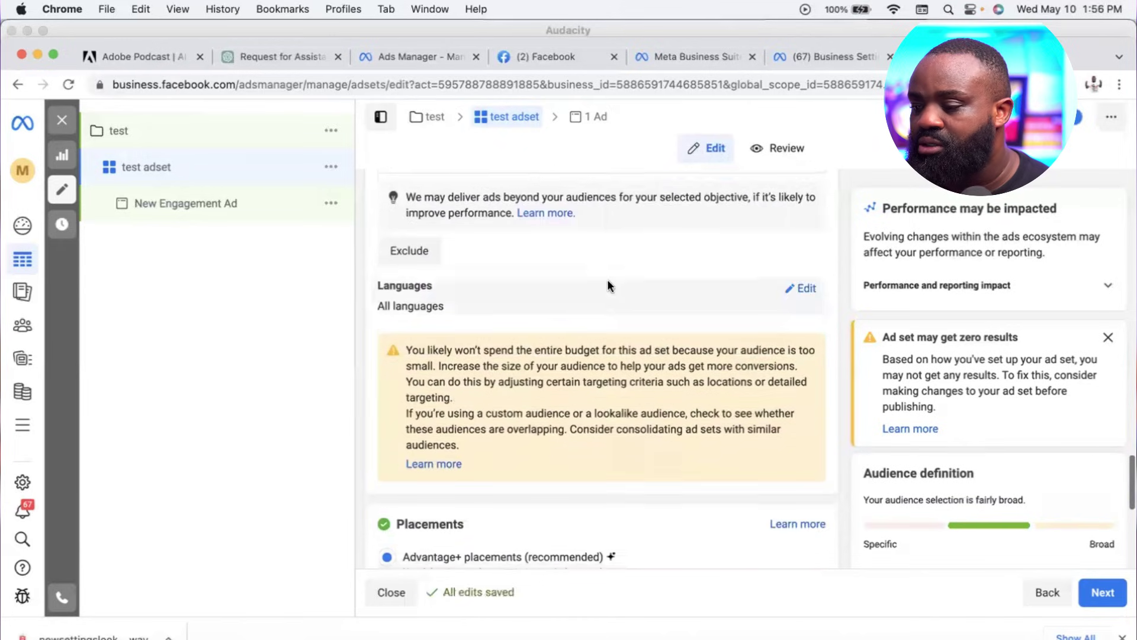
scroll(609, 282, down, 3)
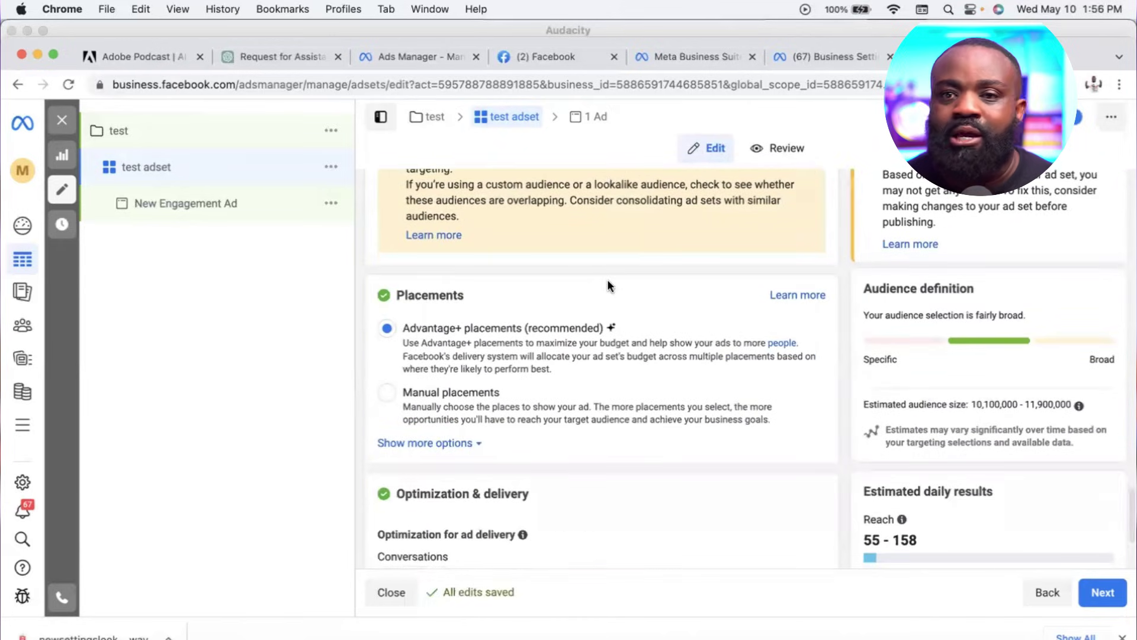
Choose Manual placements, review platforms and placements, then proceed to the ad.
click(387, 393)
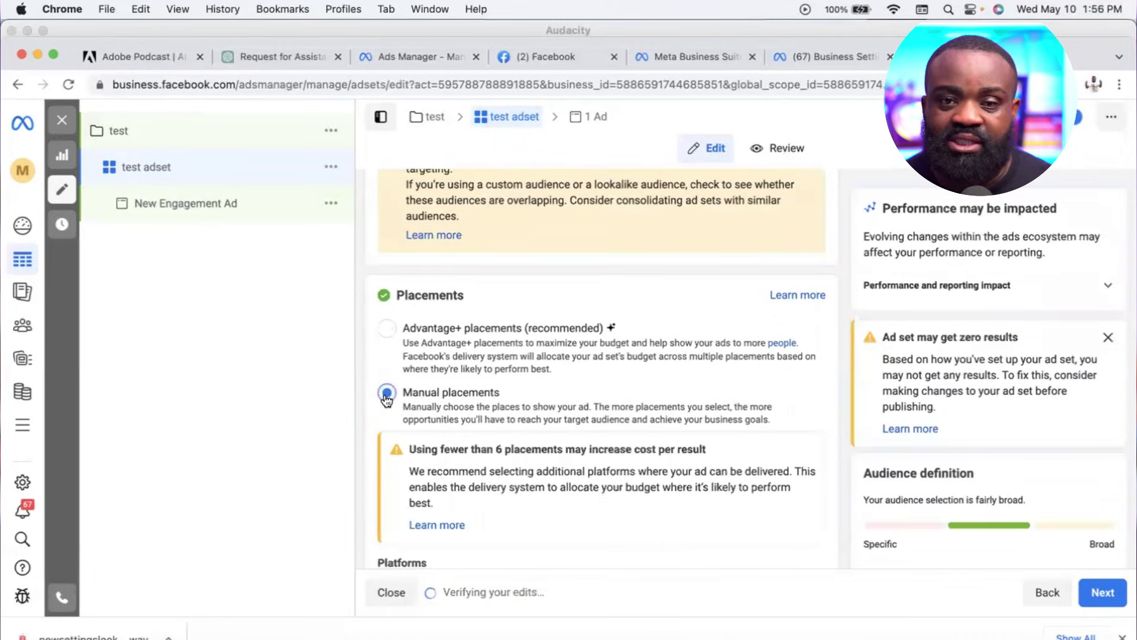
scroll(474, 409, down, 5)
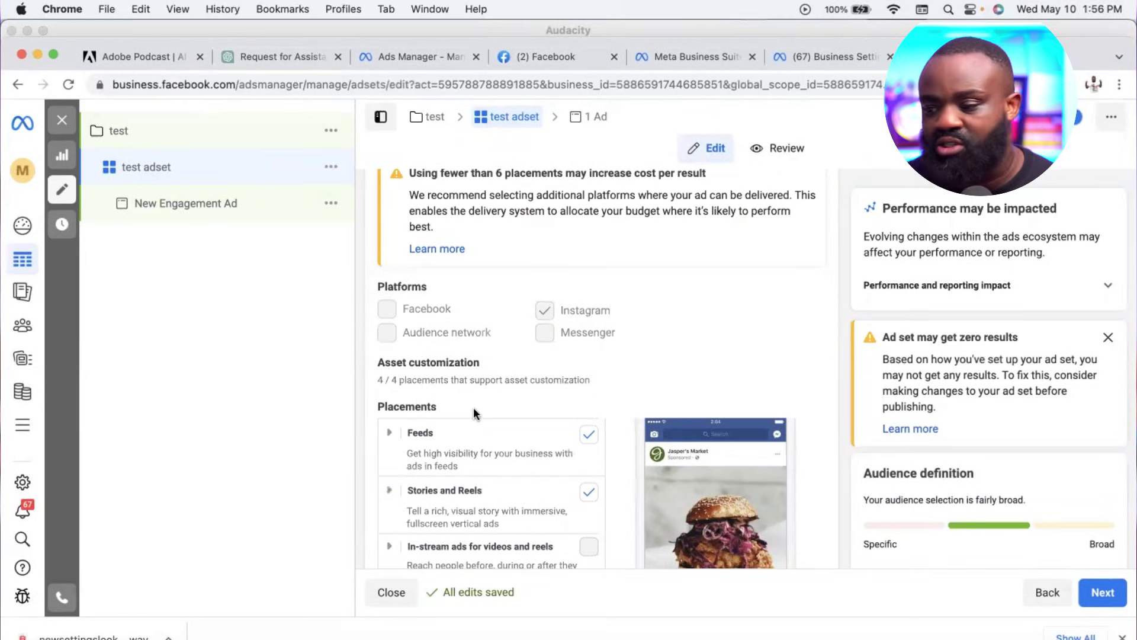
scroll(440, 315, up, 5)
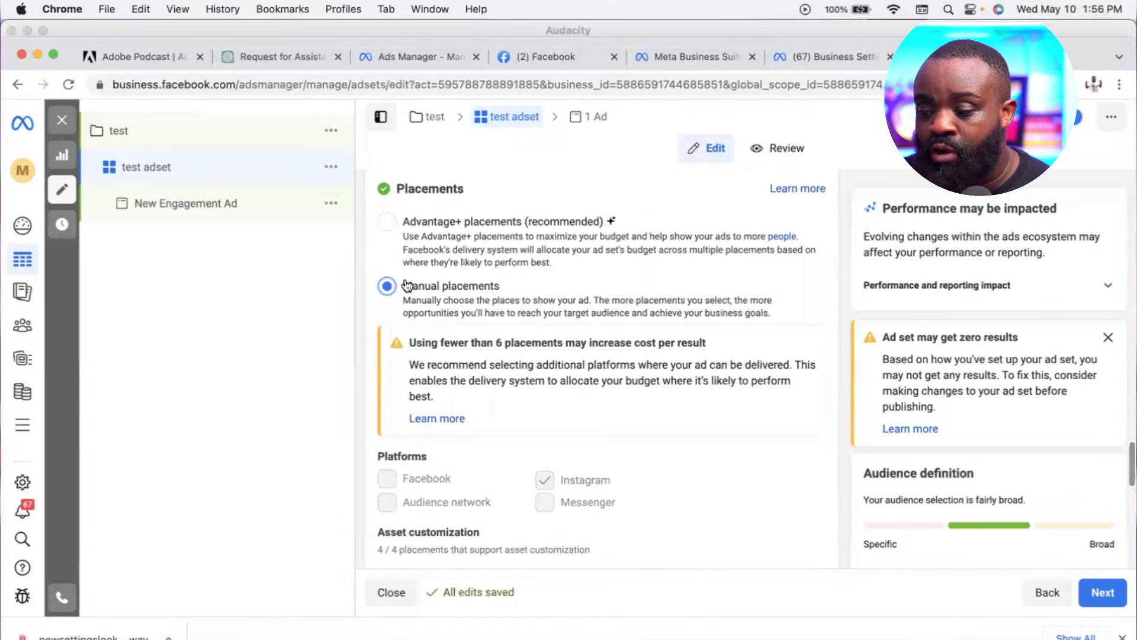
scroll(517, 392, down, 10)
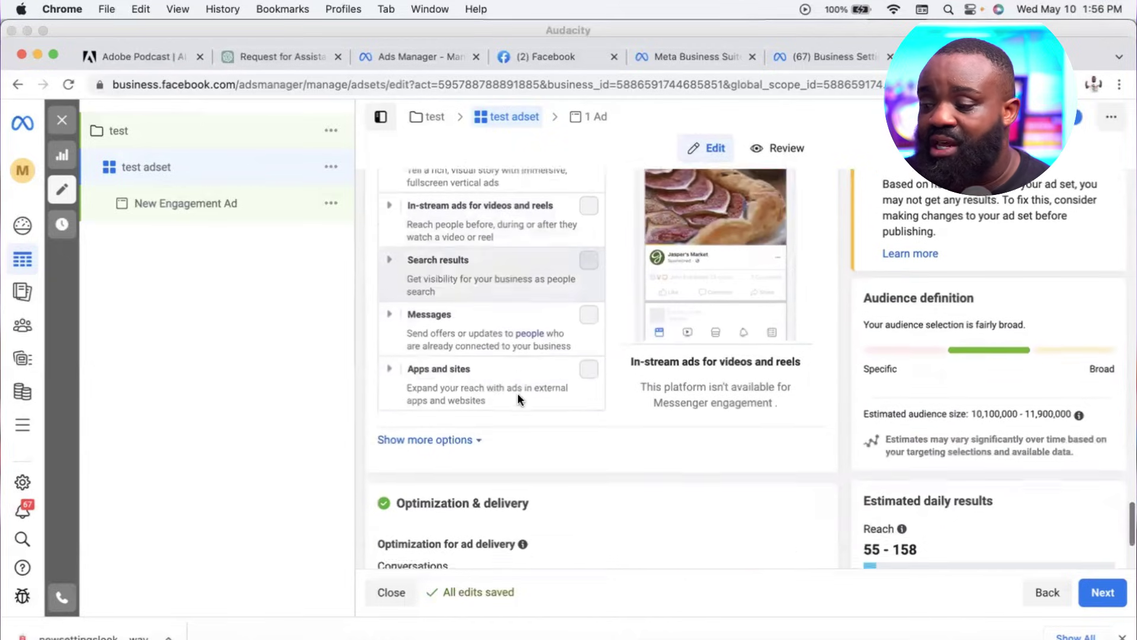
scroll(517, 393, down, 4)
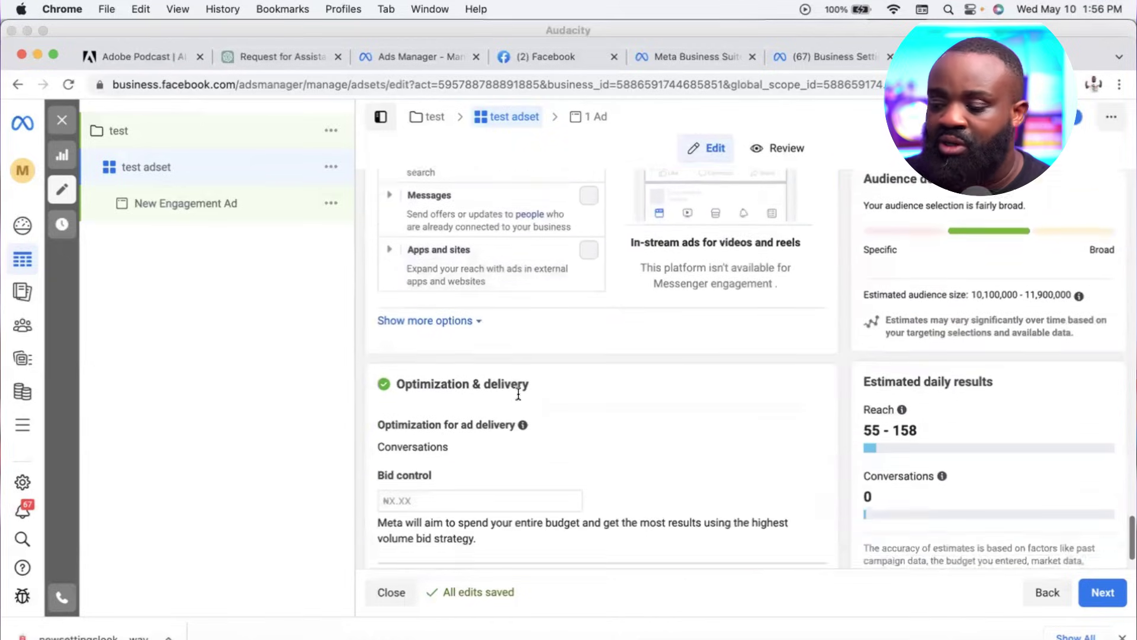
scroll(519, 393, down, 2)
click(1092, 607)
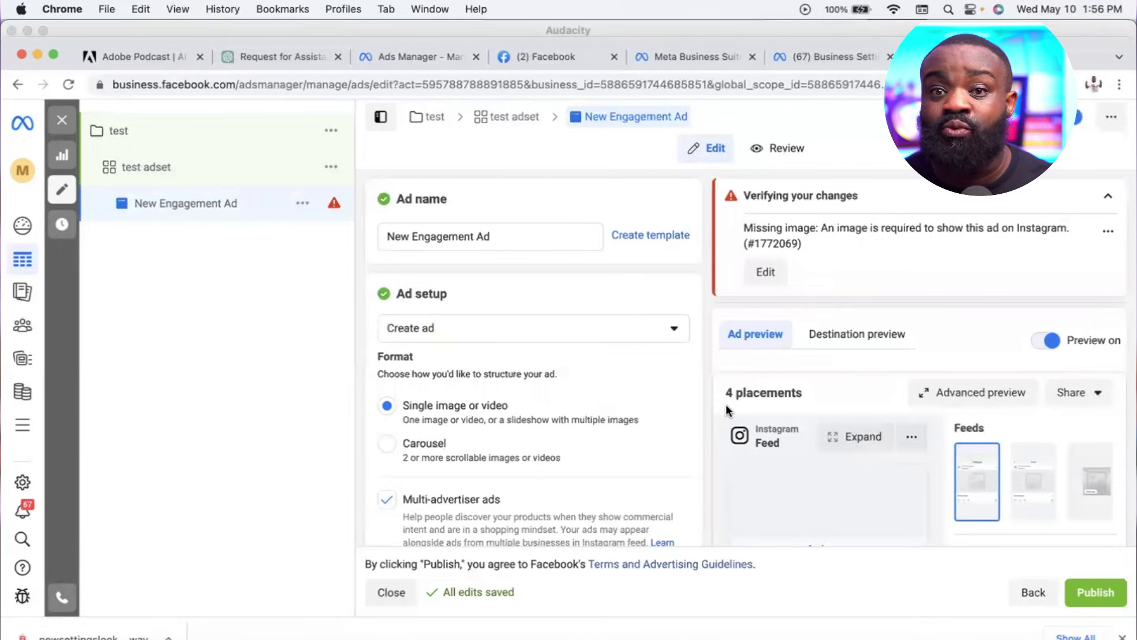
Replace the default 'New Engagement Ad' name with 'test ad'.
triple_click(469, 240)
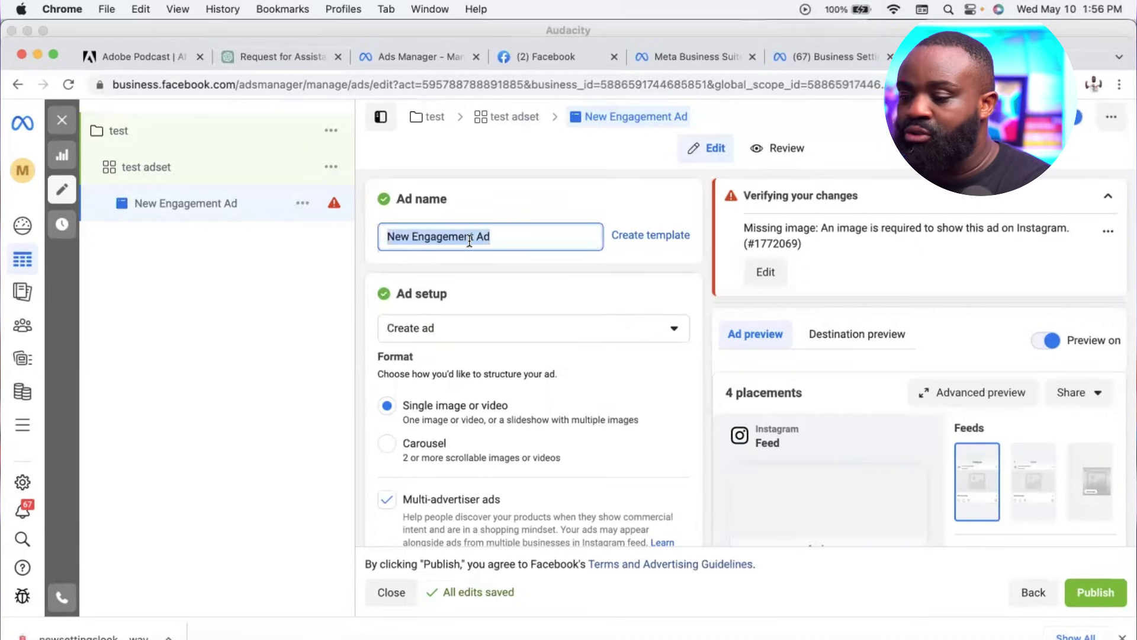
text(te)
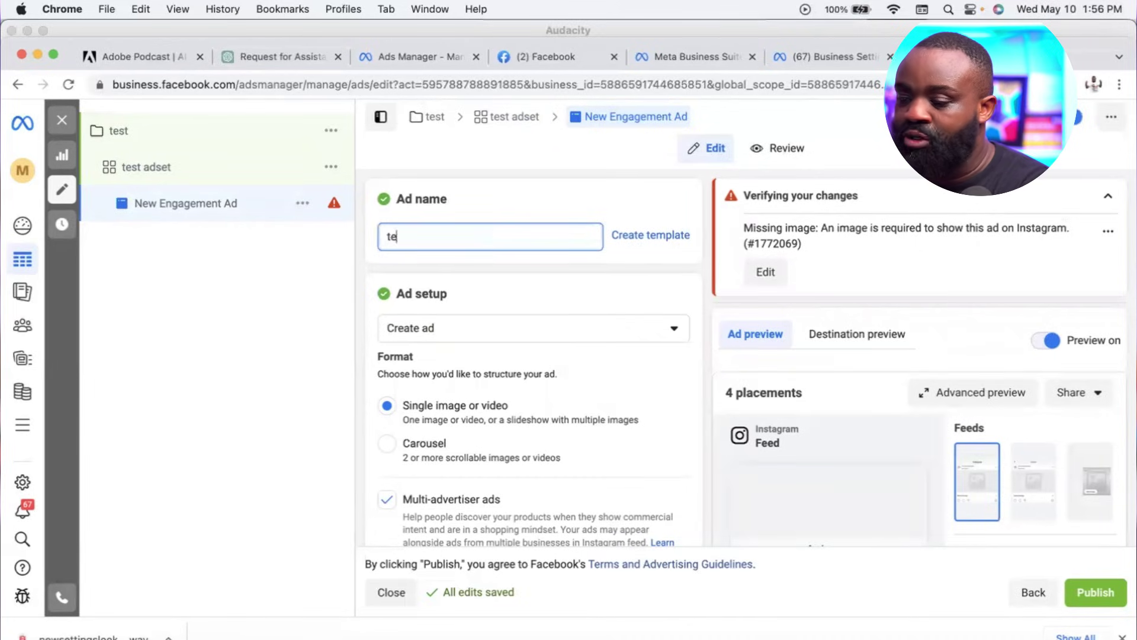
text(st ad)
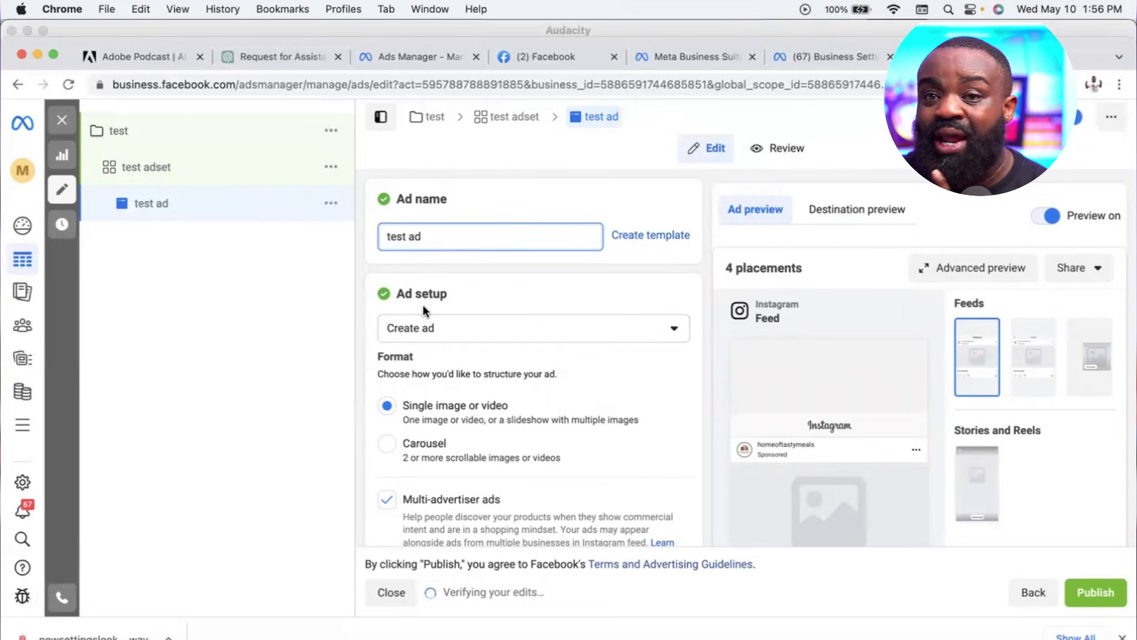
Set Ad setup to Use existing post and bring up the Select post list.
click(423, 330)
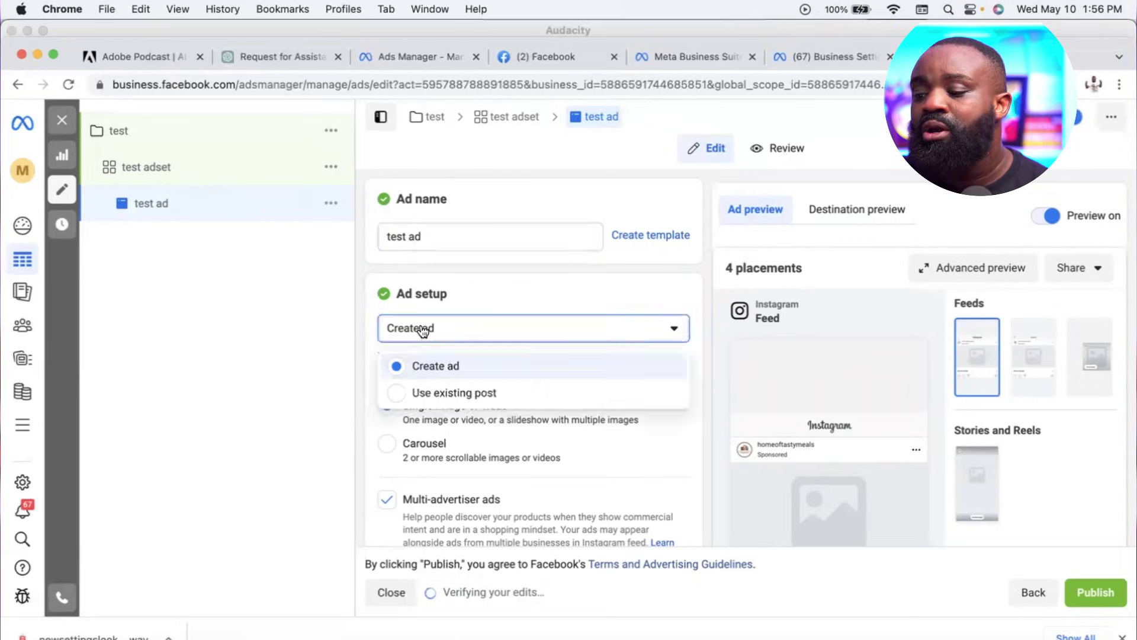
click(418, 390)
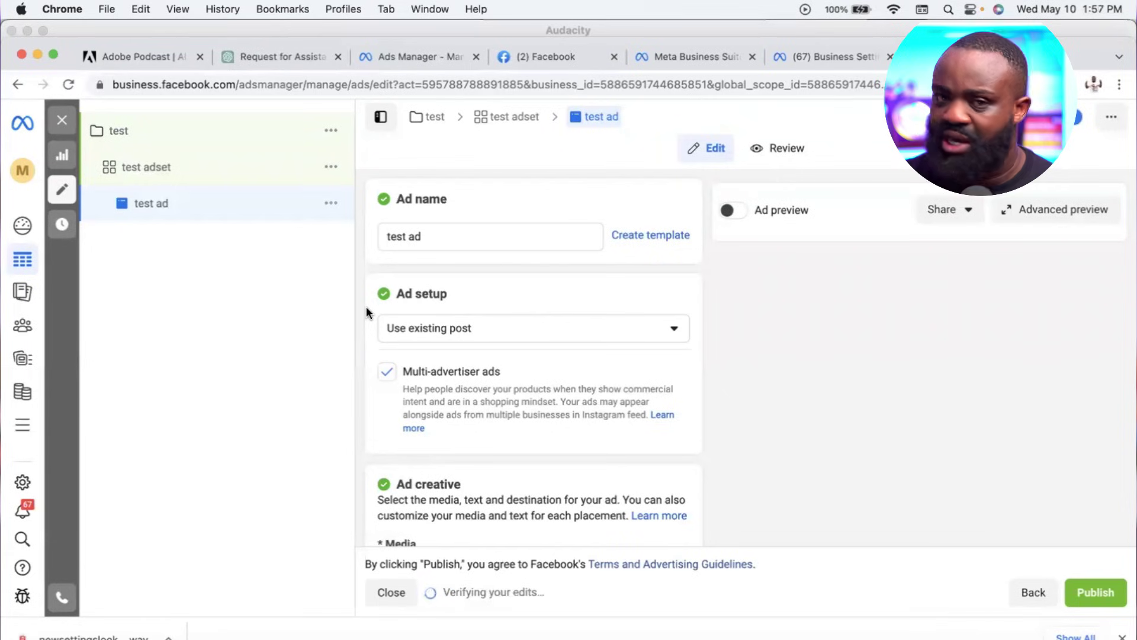
scroll(400, 423, down, 4)
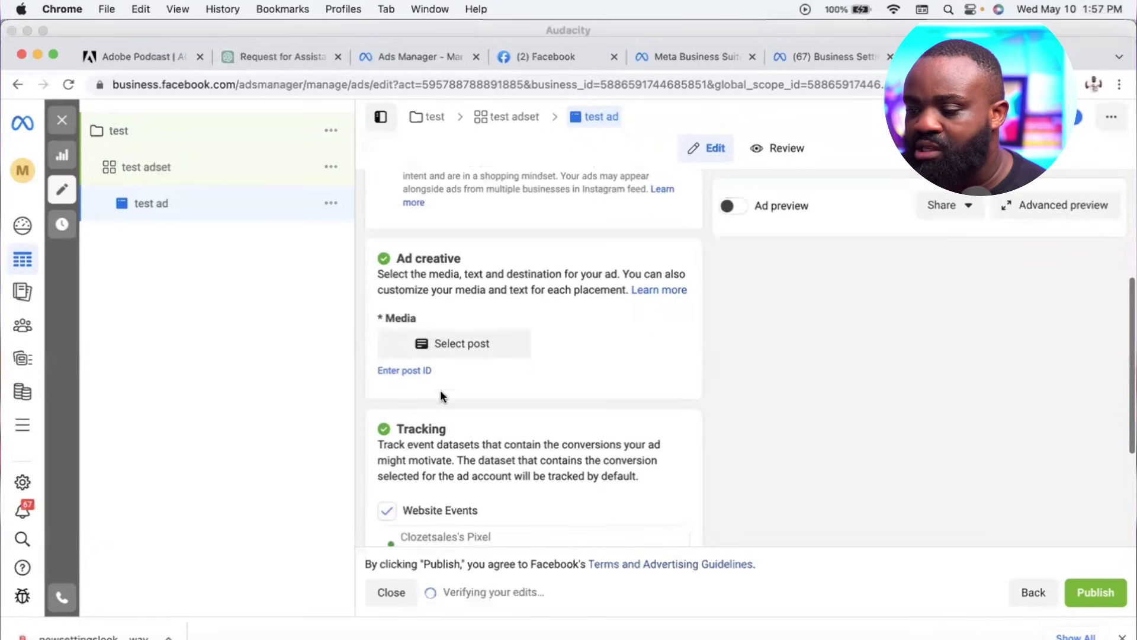
click(465, 345)
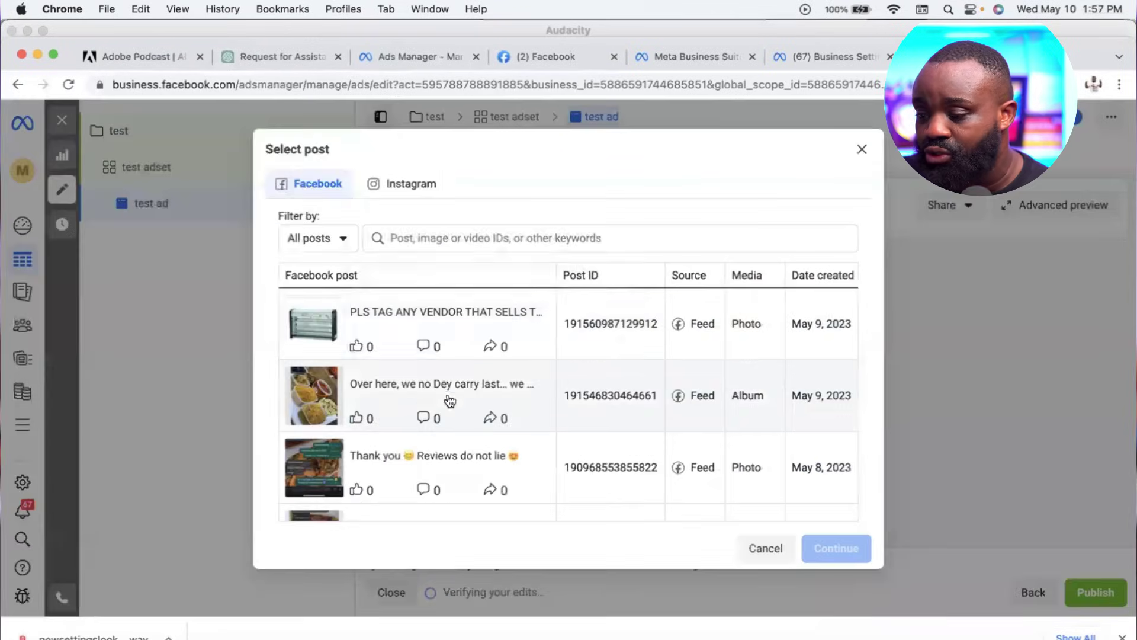
Choose the May 9, 2023 food album Facebook post as the ad creative.
click(421, 406)
click(847, 543)
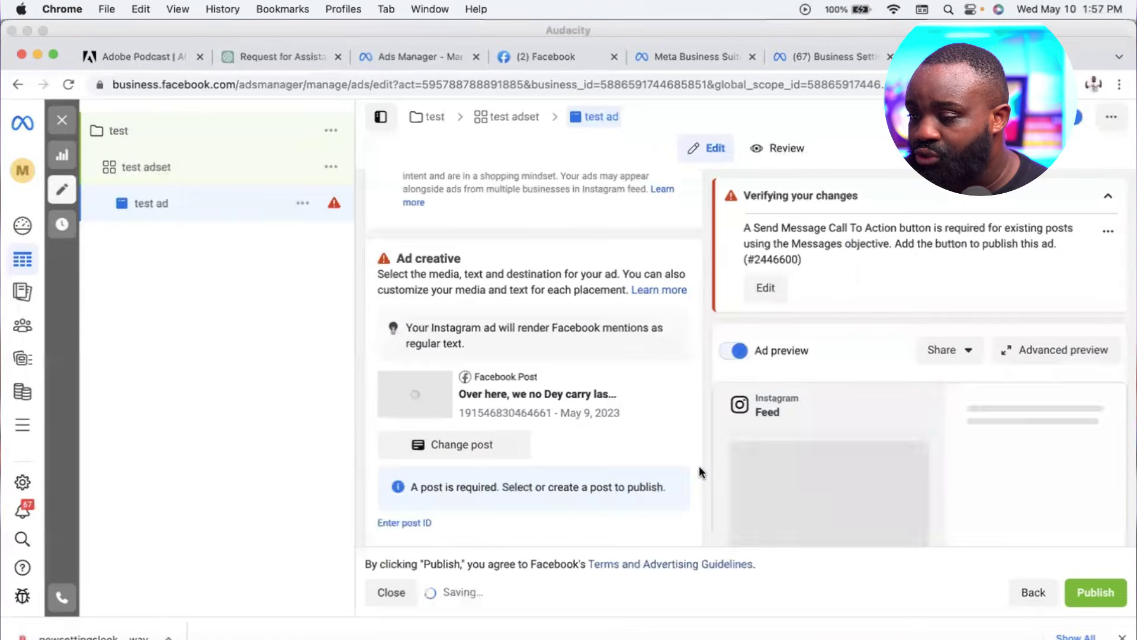
click(464, 446)
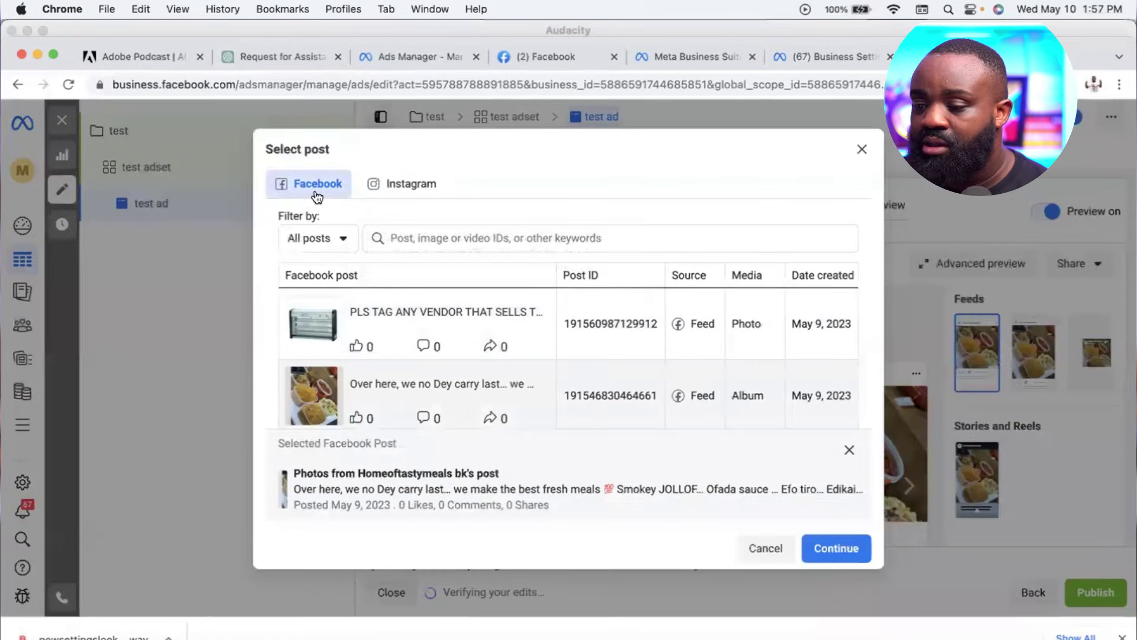
click(837, 549)
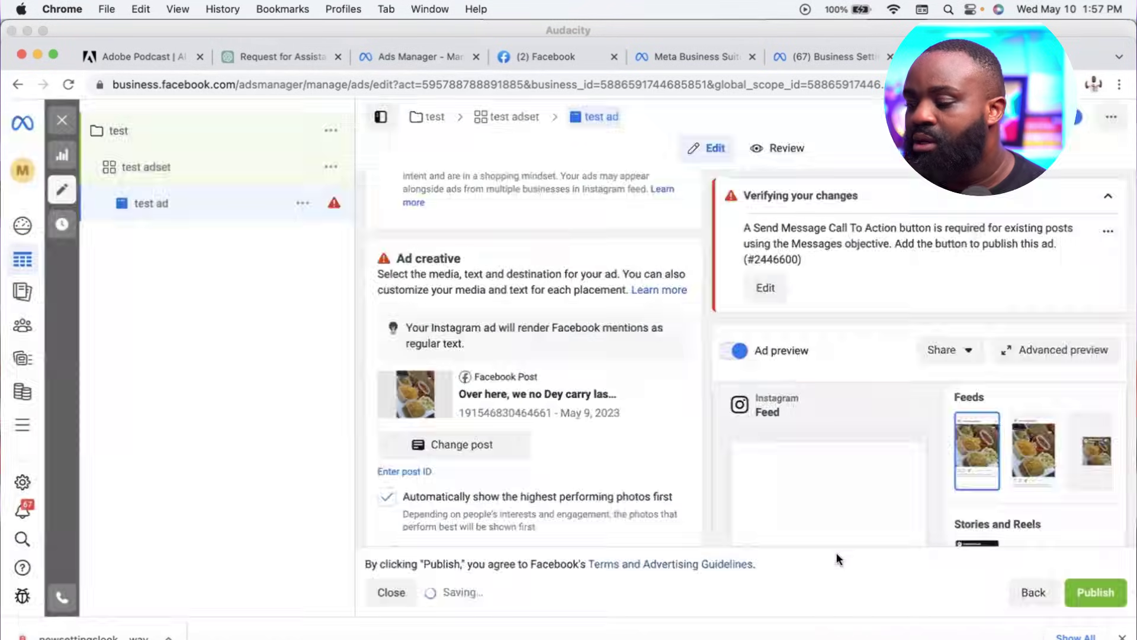
scroll(612, 457, down, 5)
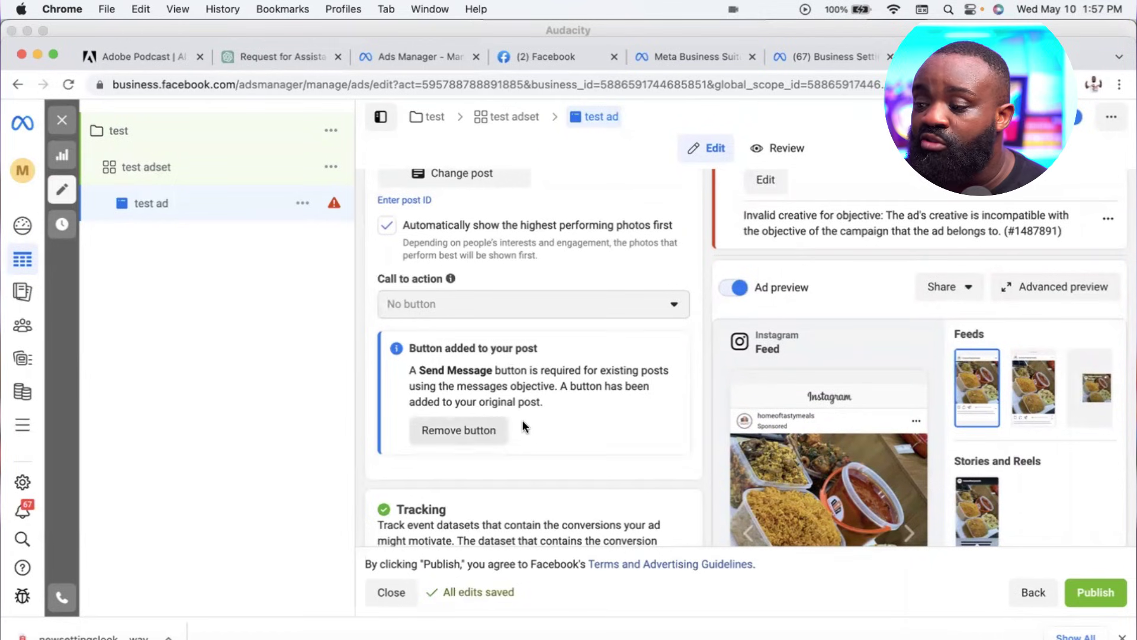
Remove the post's auto-added button and set the call to action to Send message.
scroll(556, 421, down, 2)
scroll(555, 421, down, 3)
scroll(556, 421, up, 4)
scroll(556, 421, up, 1)
click(465, 410)
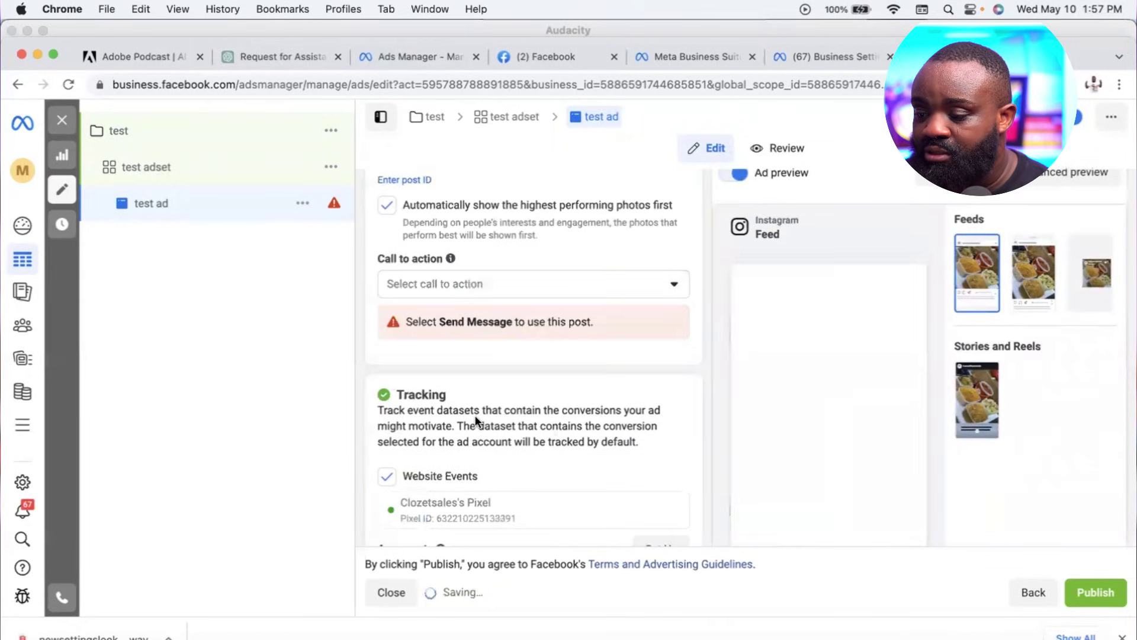
click(474, 283)
click(439, 321)
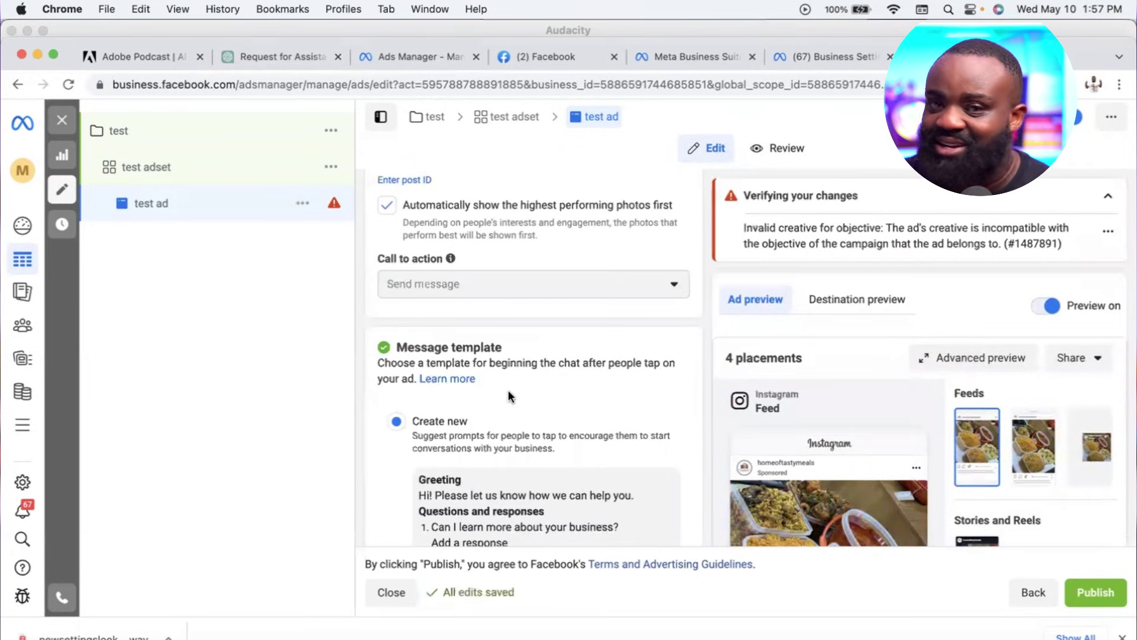
Uncheck the Website Events checkbox in the ad's Tracking section.
scroll(509, 394, up, 1)
scroll(508, 396, down, 3)
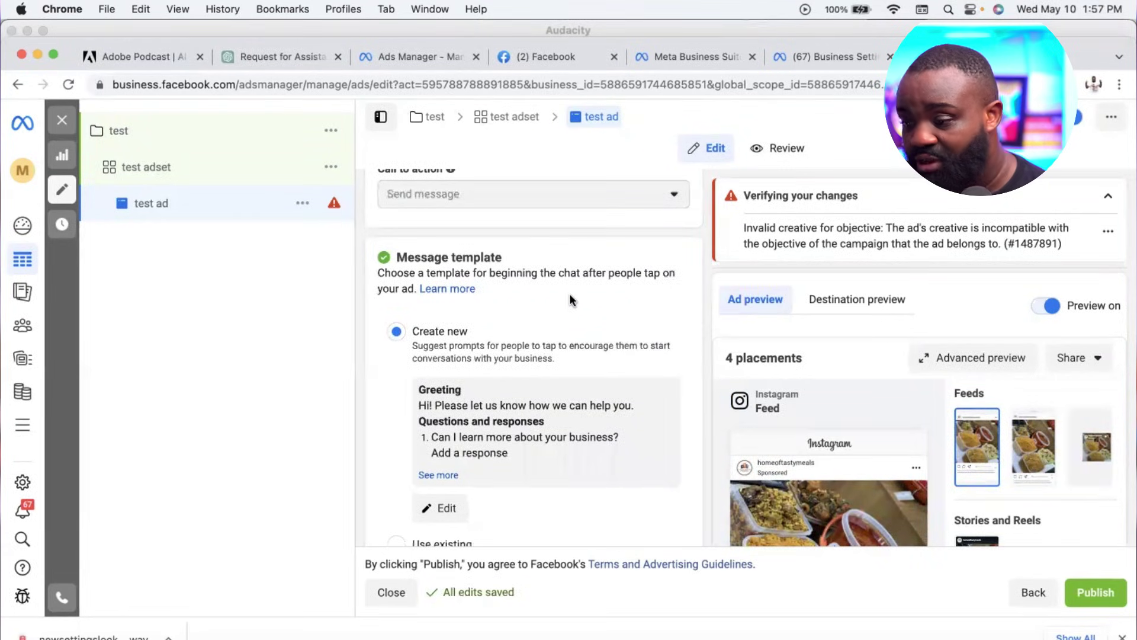
scroll(569, 295, down, 6)
scroll(570, 295, down, 2)
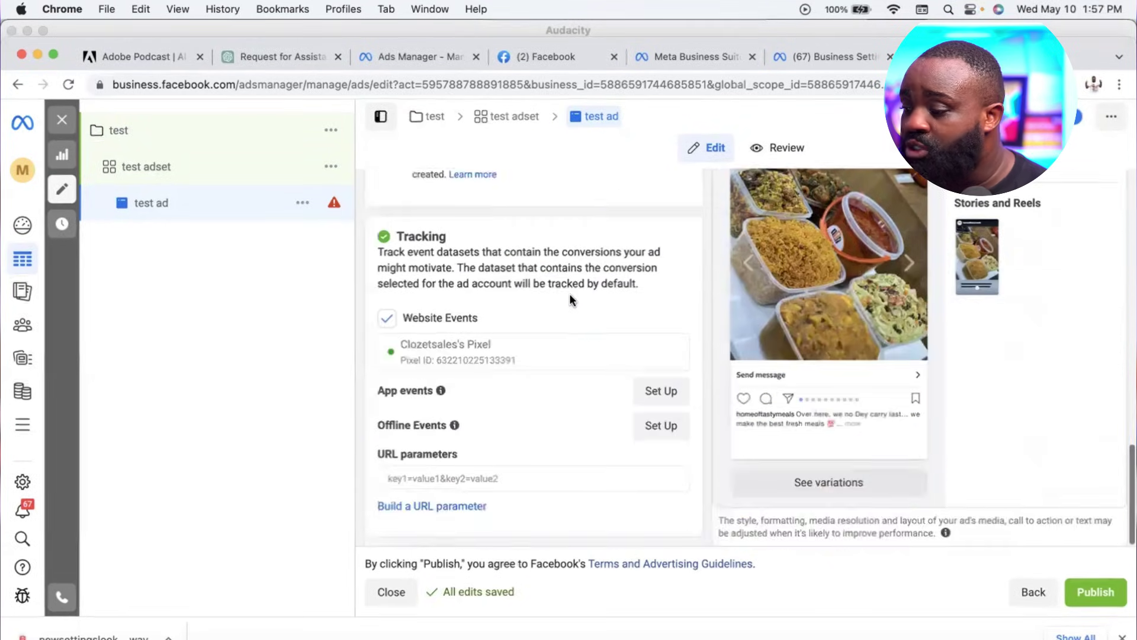
scroll(569, 295, up, 4)
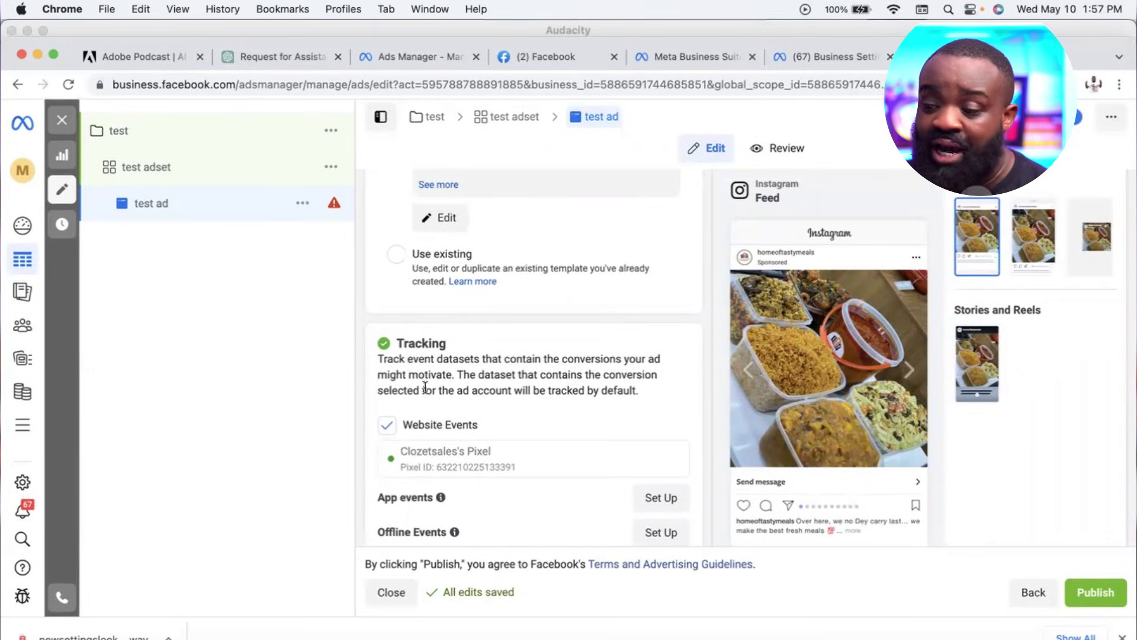
click(385, 427)
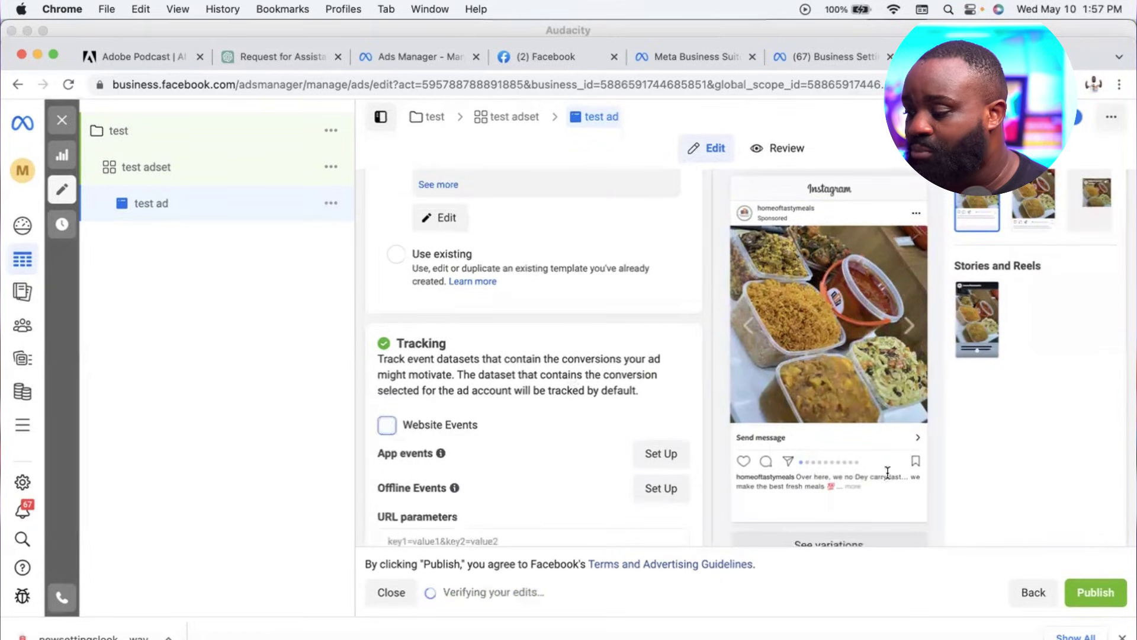